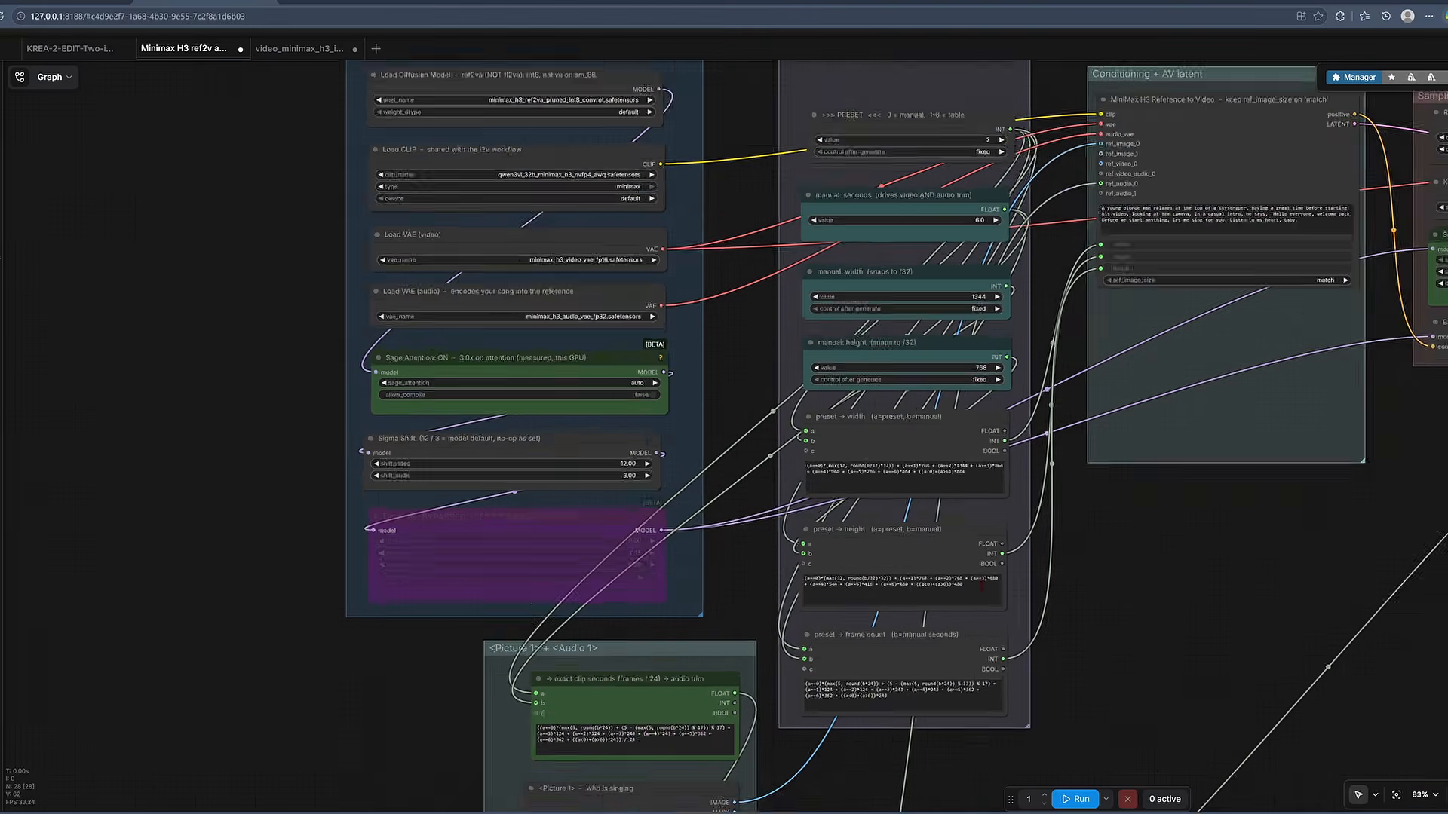
# Step: Survey the lip-sync workflow, examining the Loaders + model chain group and the PRESET size, length and audio trim group
pyautogui.hscroll(3, 905, 533)
pyautogui.scroll(-2, 858, 571)
pyautogui.hscroll(2, 858, 570)
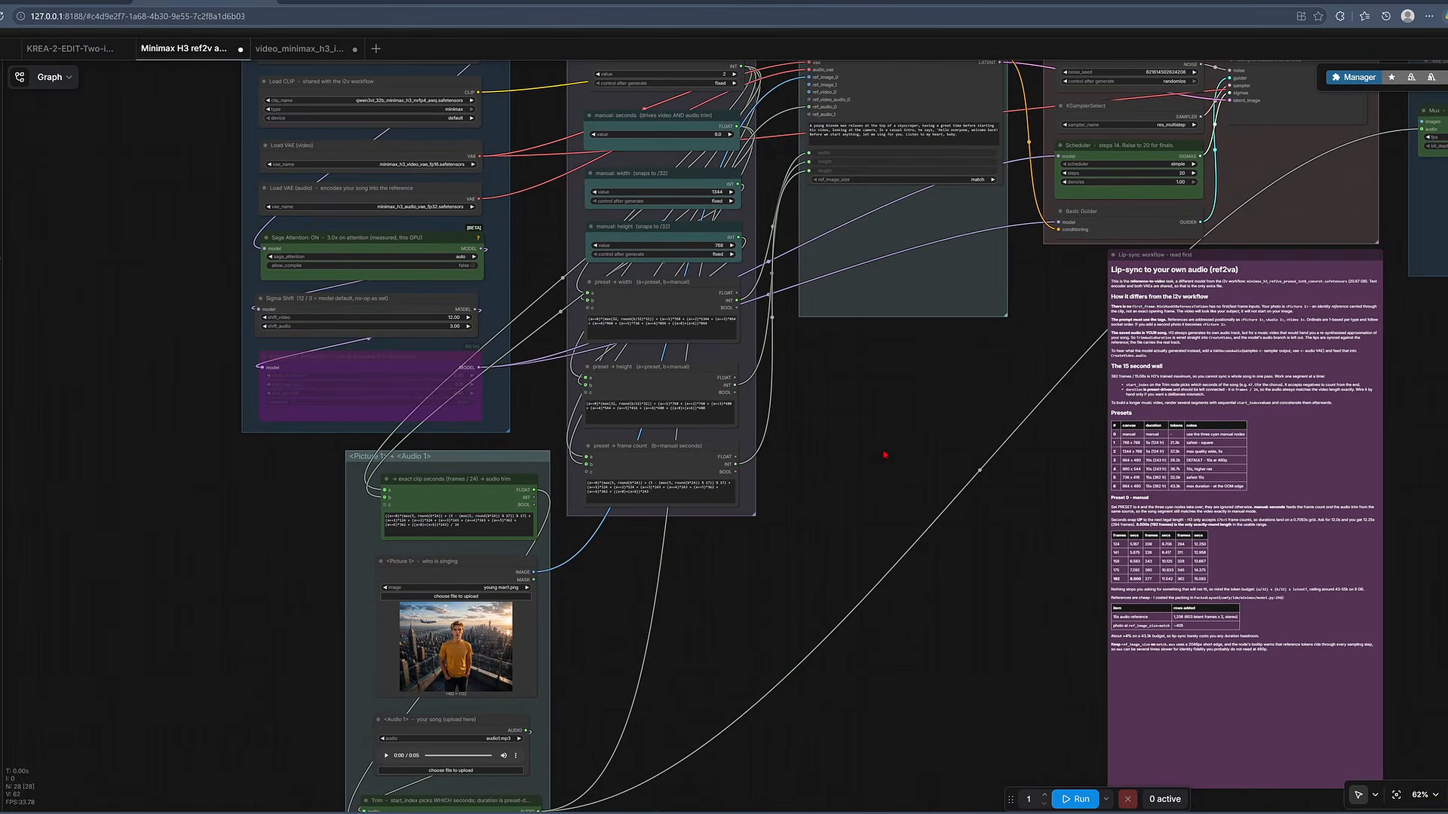
pyautogui.hscroll(-2, 817, 447)
pyautogui.scroll(5, 603, 528)
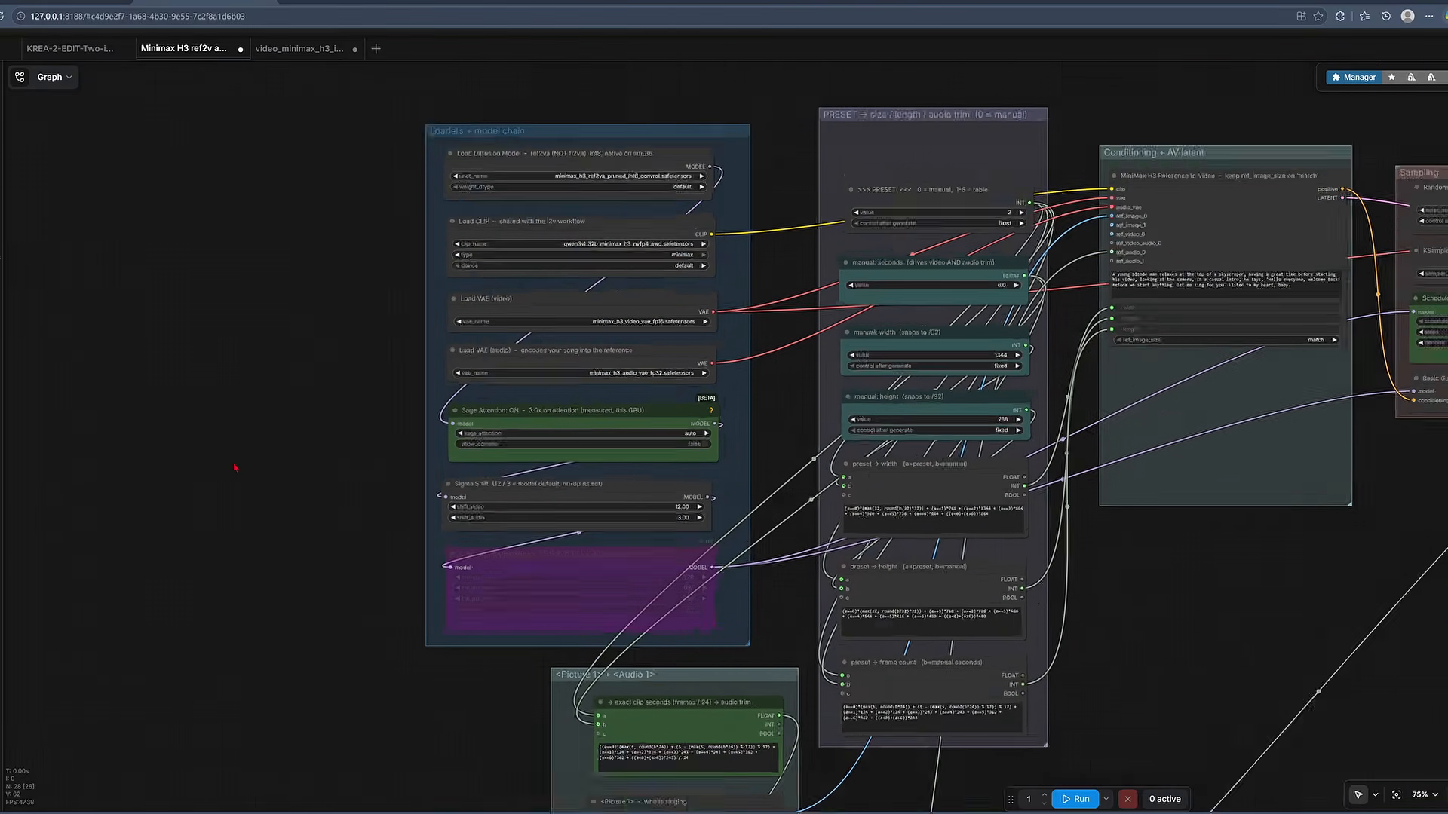
pyautogui.scroll(5, 259, 518)
pyautogui.hscroll(2, 259, 518)
pyautogui.scroll(-2, 314, 430)
pyautogui.hscroll(2, 314, 430)
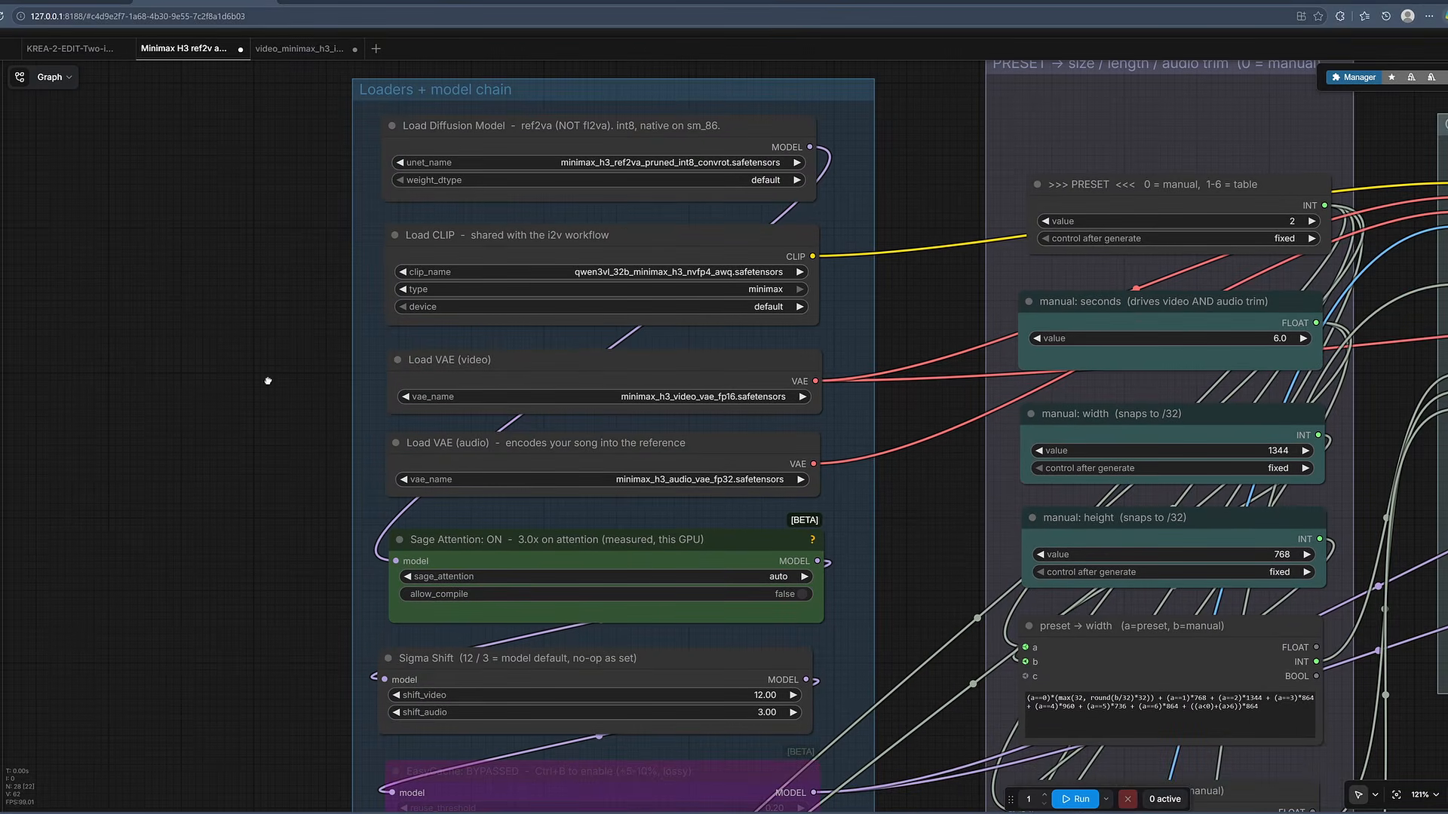
pyautogui.hscroll(-2, 268, 381)
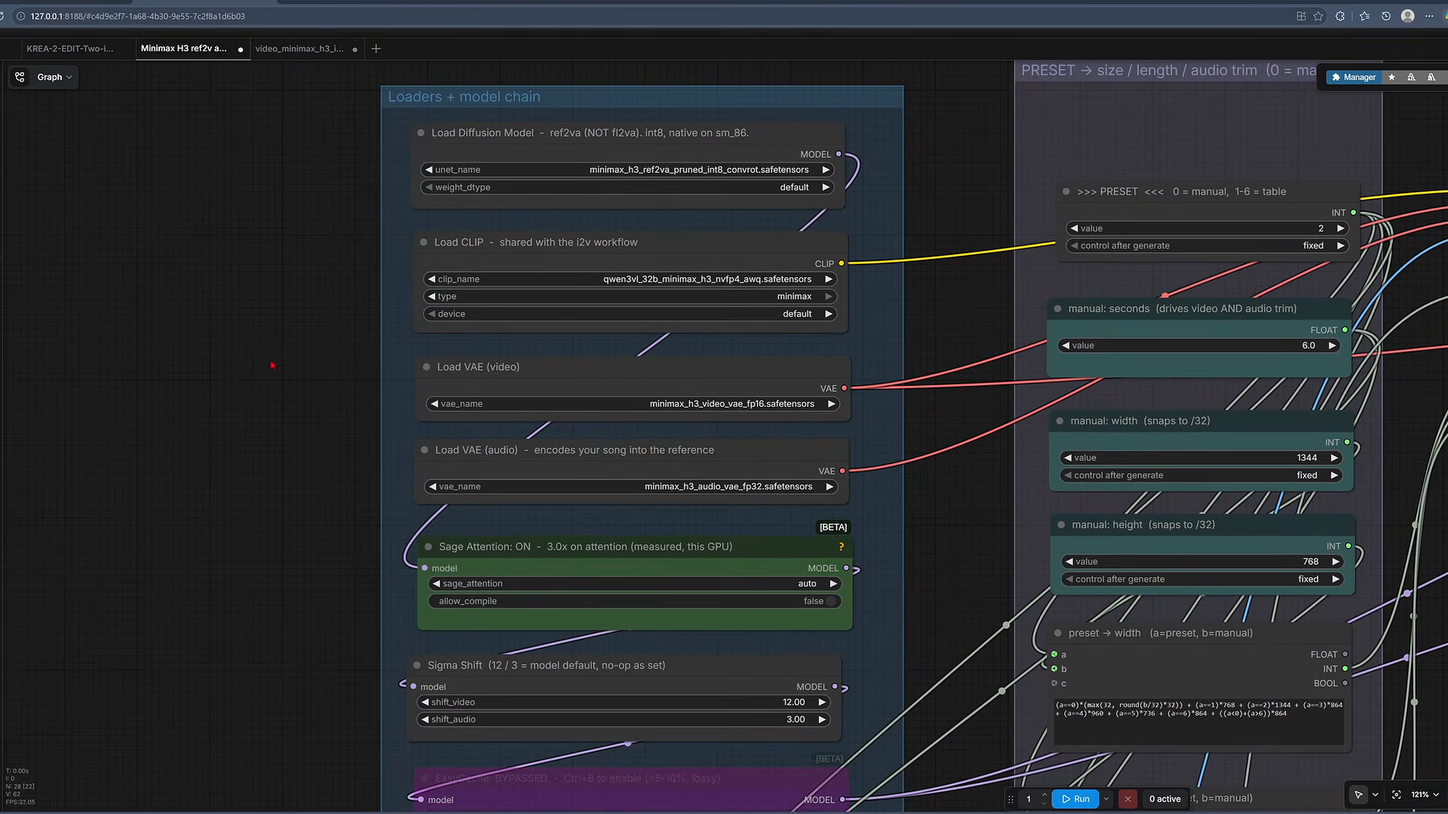
pyautogui.hscroll(2, 273, 366)
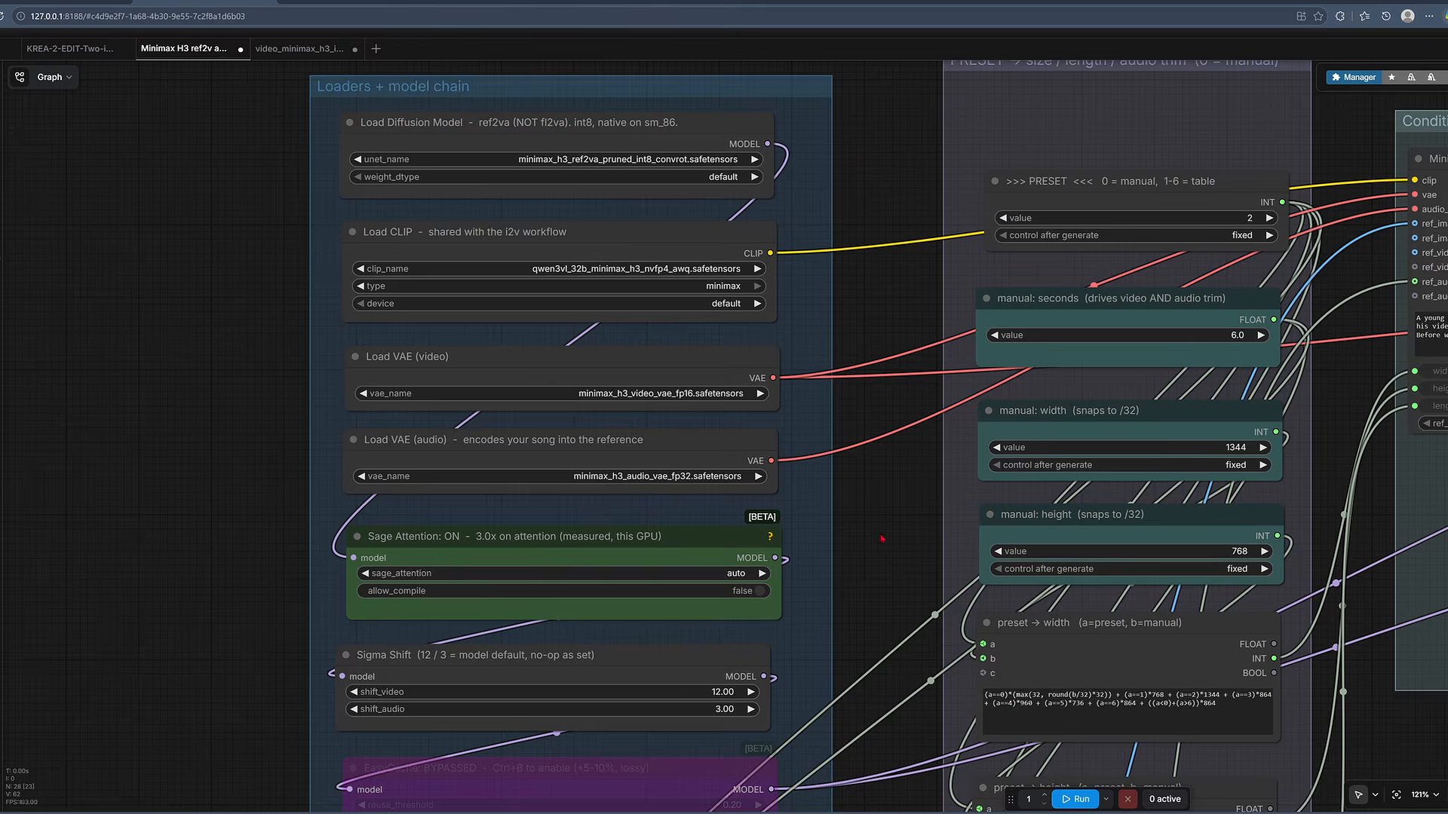
pyautogui.hscroll(3, 845, 565)
pyautogui.scroll(3, 845, 566)
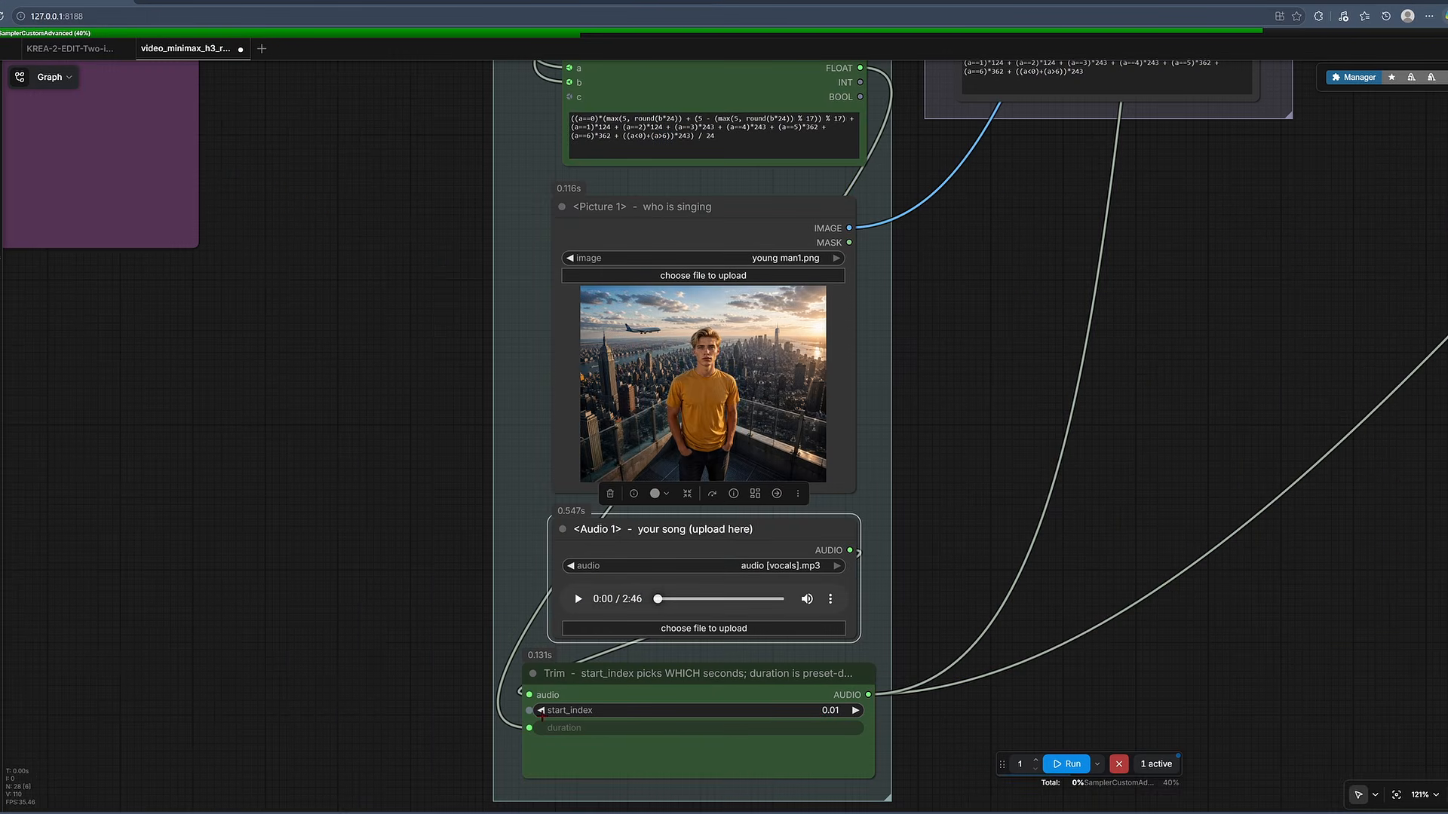
# Step: Increase the Trim node's start_index to 0.07
pyautogui.click(541, 712)
pyautogui.click(851, 712)
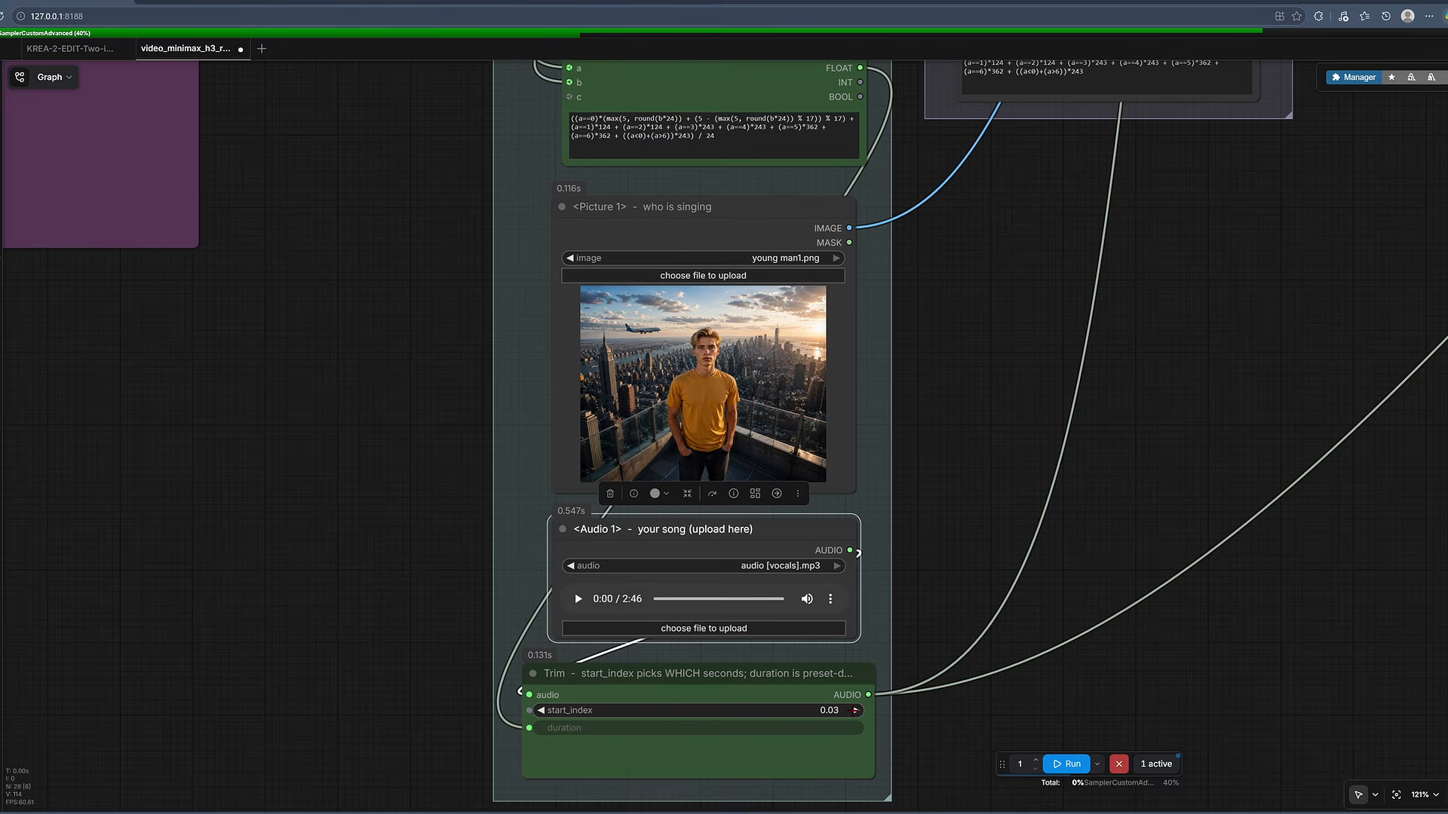
pyautogui.click(854, 710)
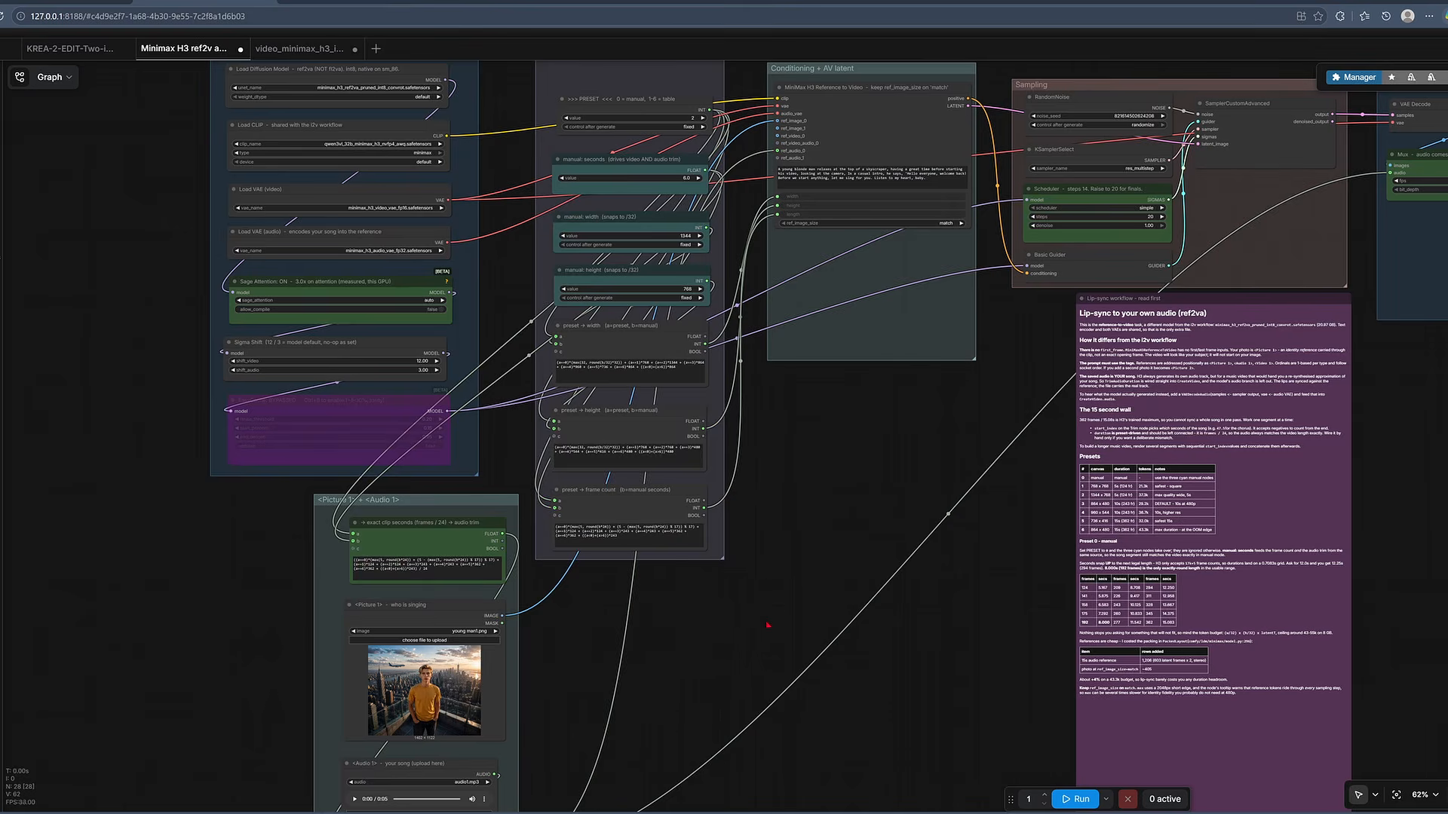
# Step: Examine the MiniMax H3 Reference to Video node with its prompt and the connected preset and manual size nodes
pyautogui.scroll(5, 788, 620)
pyautogui.moveTo(1163, 588); pyautogui.dragTo(1444, 807)
pyautogui.scroll(-4, 1012, 596)
pyautogui.scroll(-2, 1011, 598)
pyautogui.hscroll(5, 898, 592)
pyautogui.scroll(-5, 898, 592)
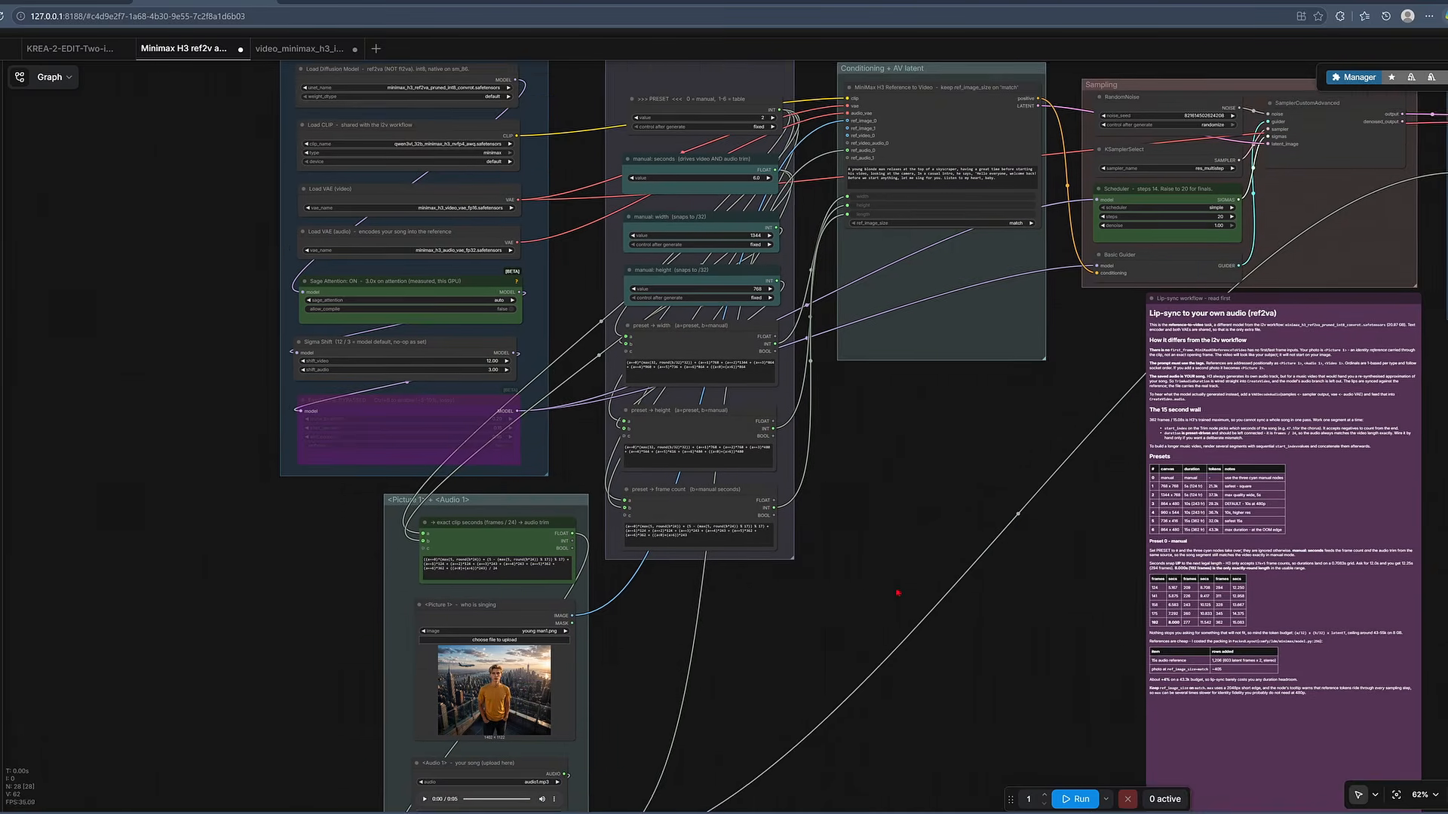
pyautogui.scroll(8, 840, 445)
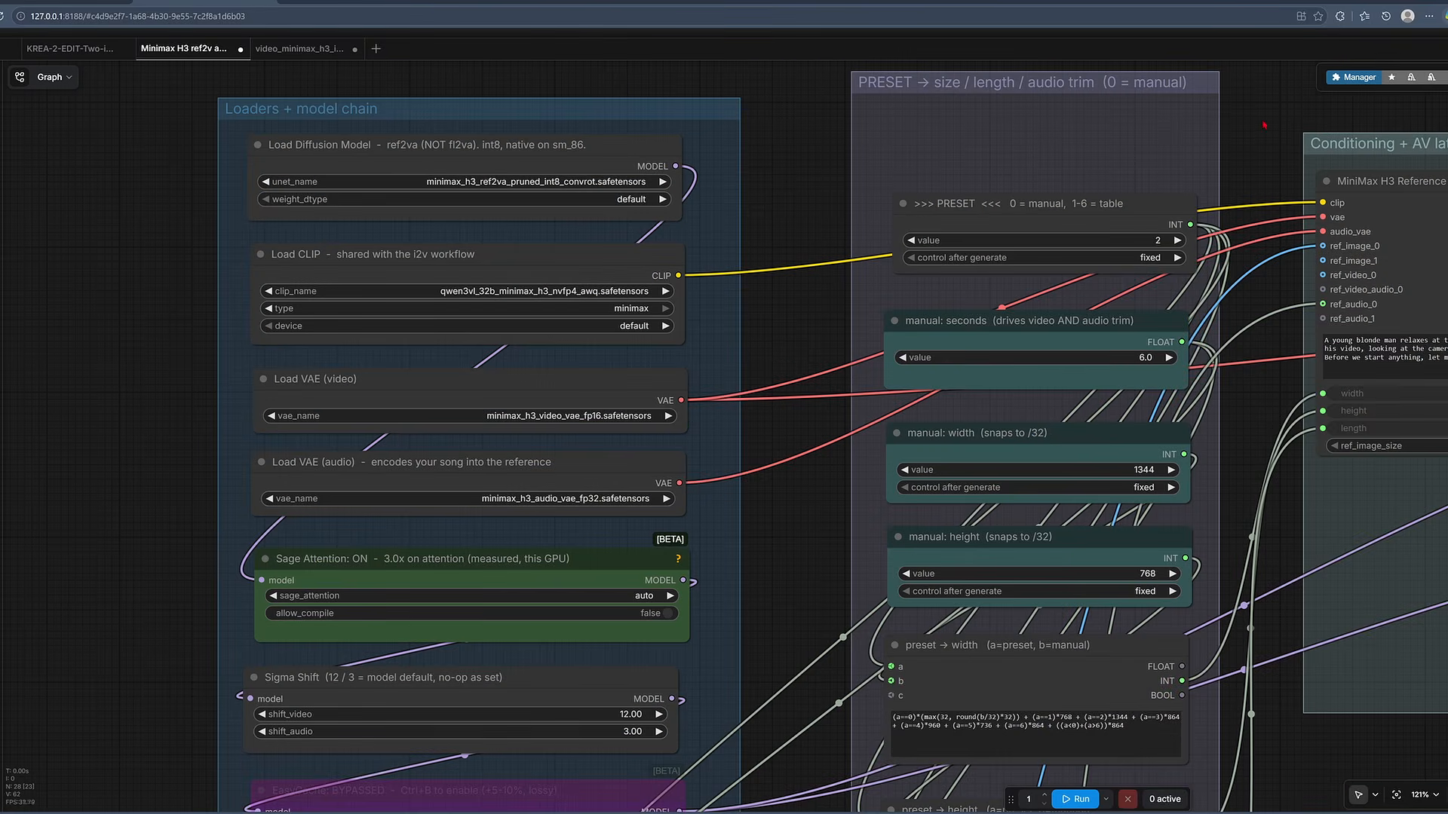
pyautogui.hscroll(6, 1088, 355)
pyautogui.scroll(2, 1277, 636)
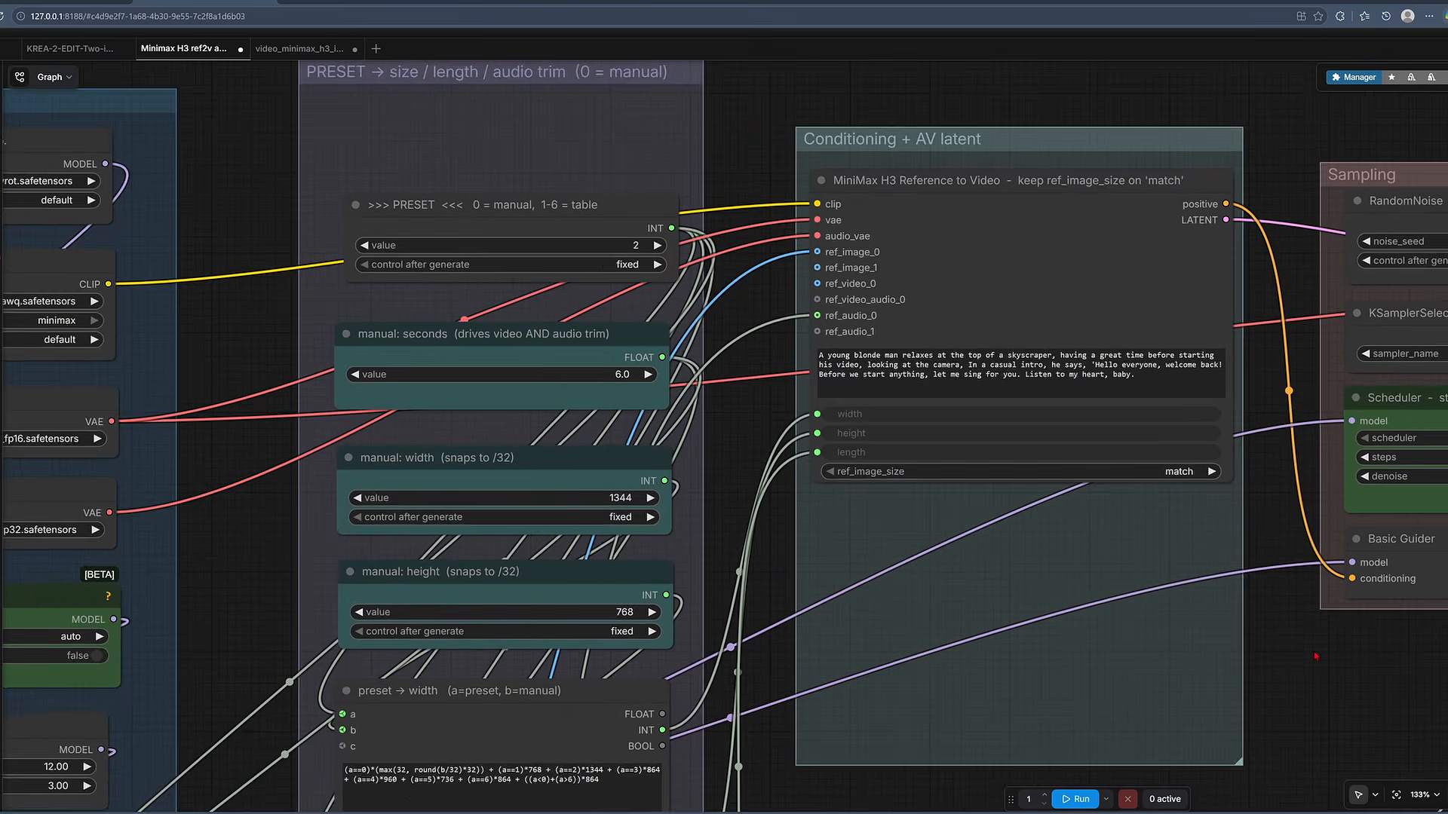
pyautogui.hscroll(2, 980, 491)
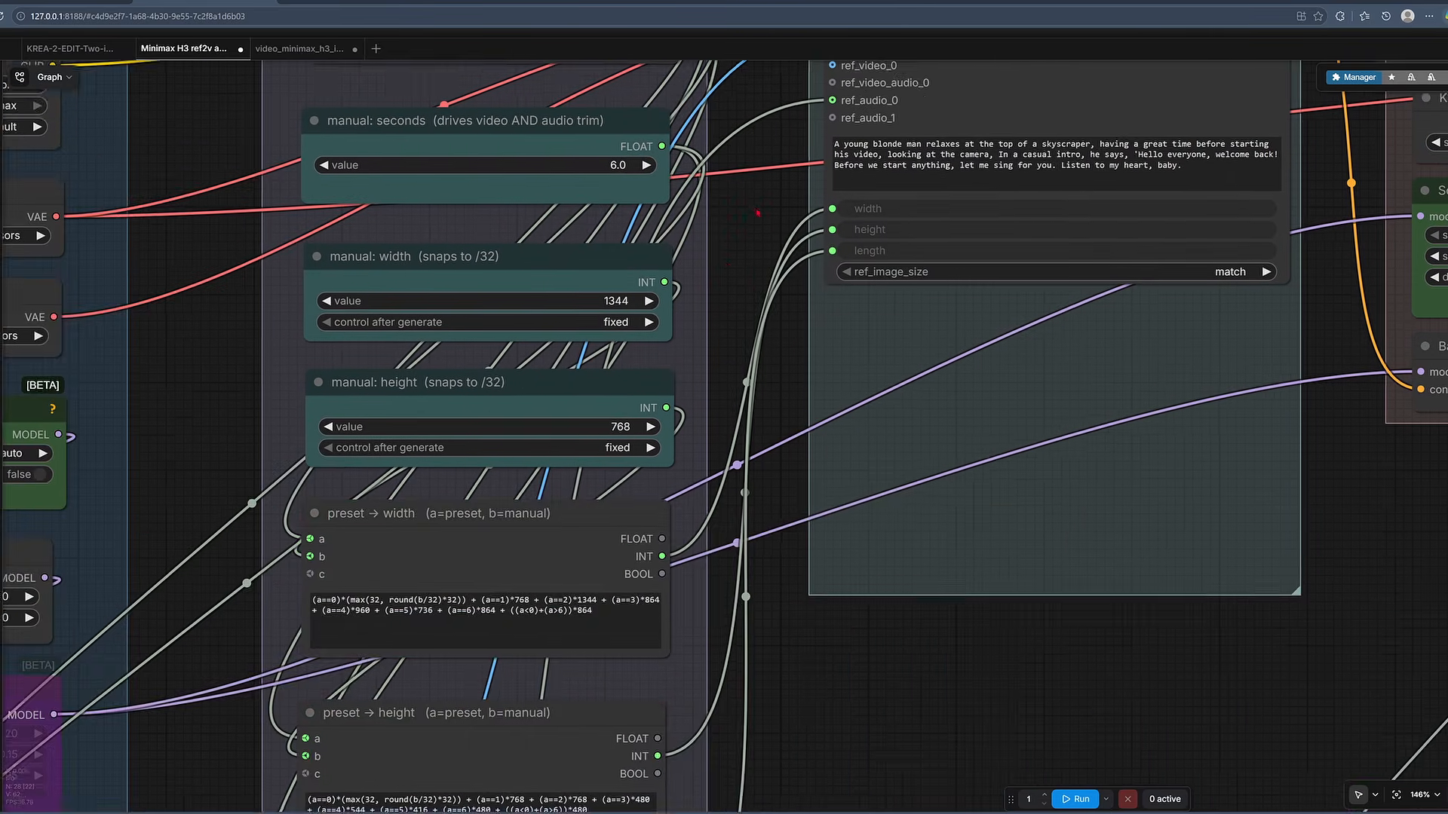
pyautogui.scroll(-5, 765, 774)
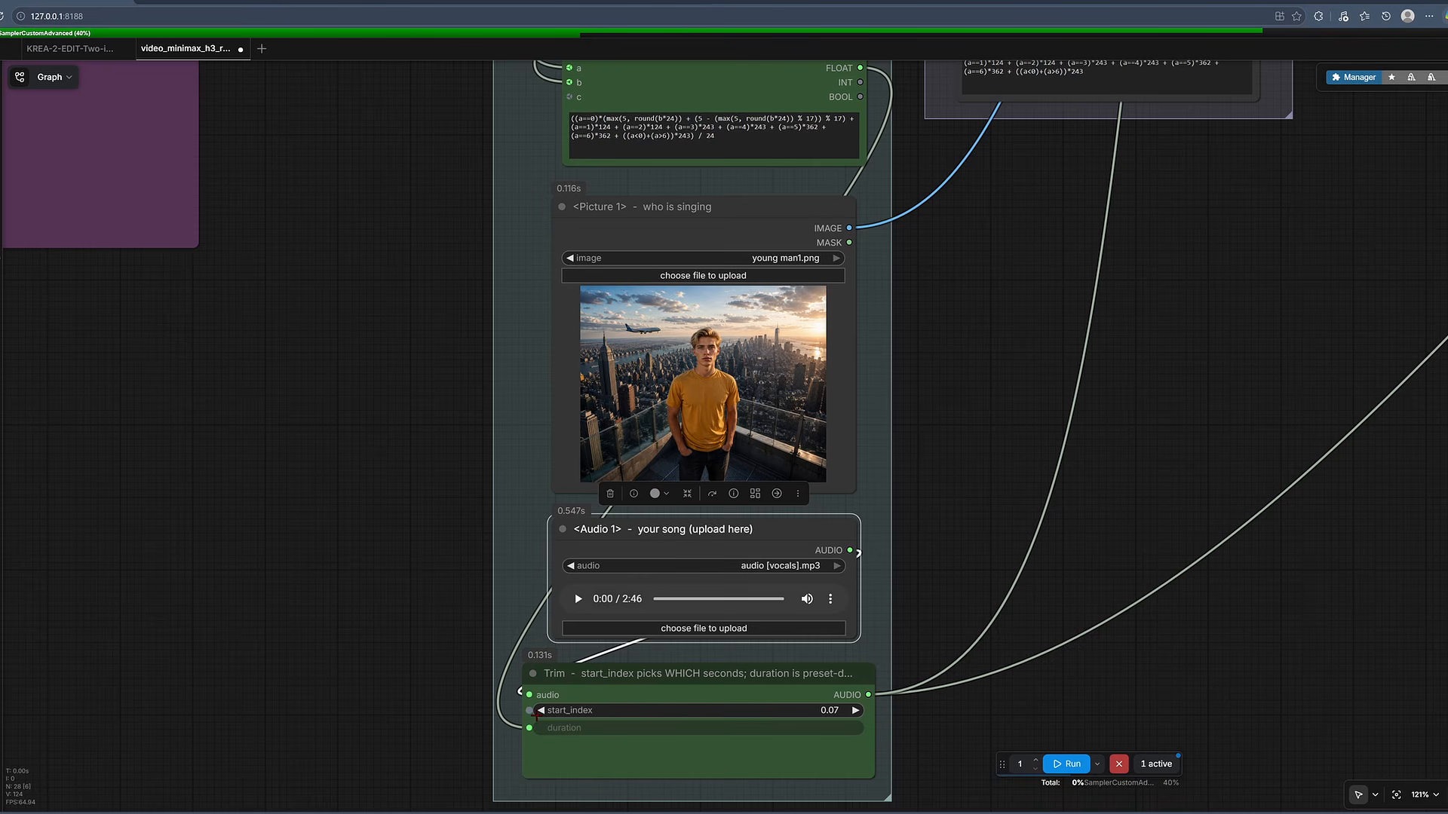
# Step: Lower the Trim node's start_index to 0.01
pyautogui.click(539, 711)
pyautogui.doubleClick(539, 710)
pyautogui.click(855, 710)
# Step: Examine the PRESET node and its manual seconds, width and height nodes, and read the presets tables in the lip-sync note
pyautogui.scroll(-5, 391, 654)
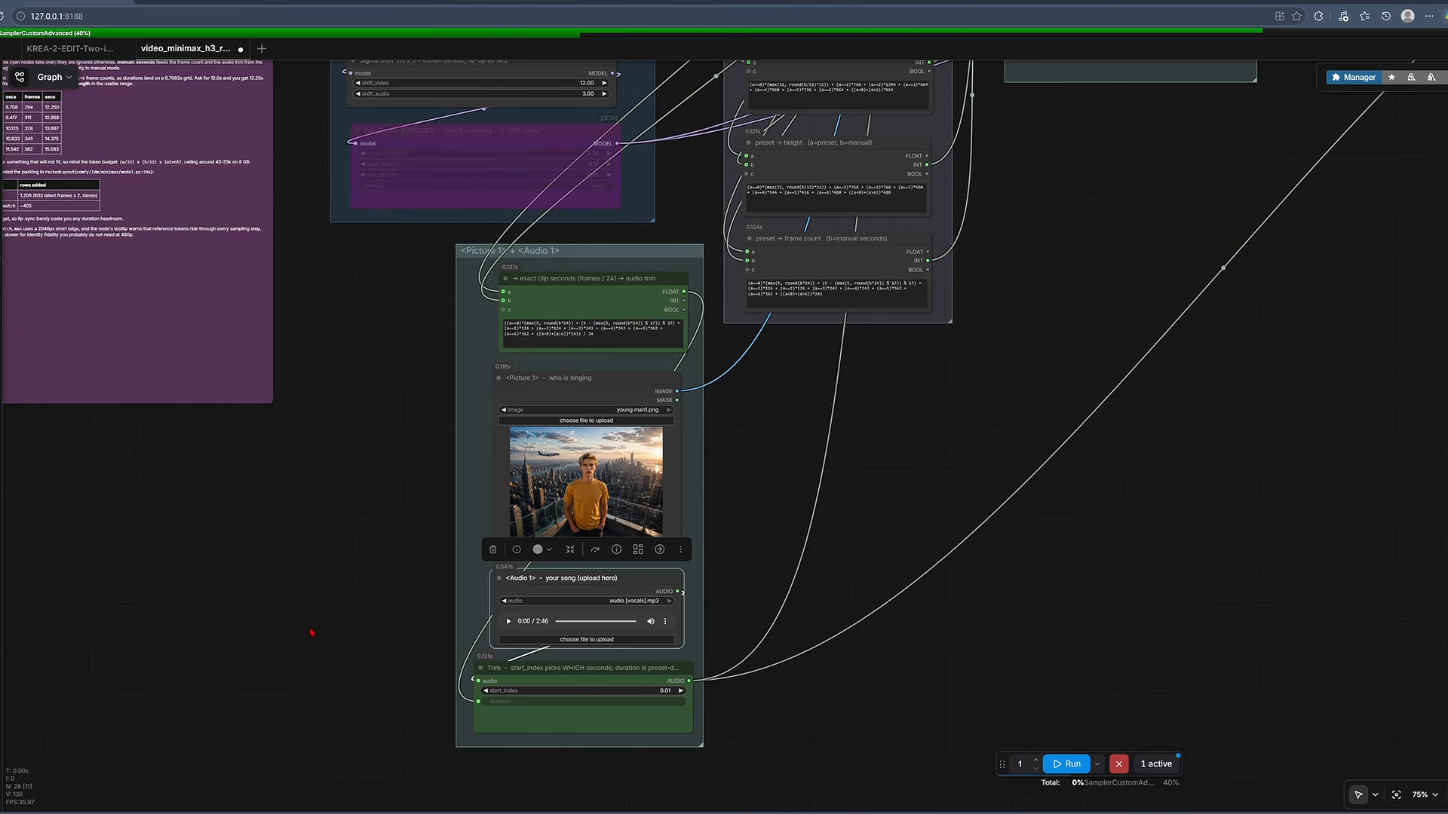
pyautogui.scroll(5, 311, 632)
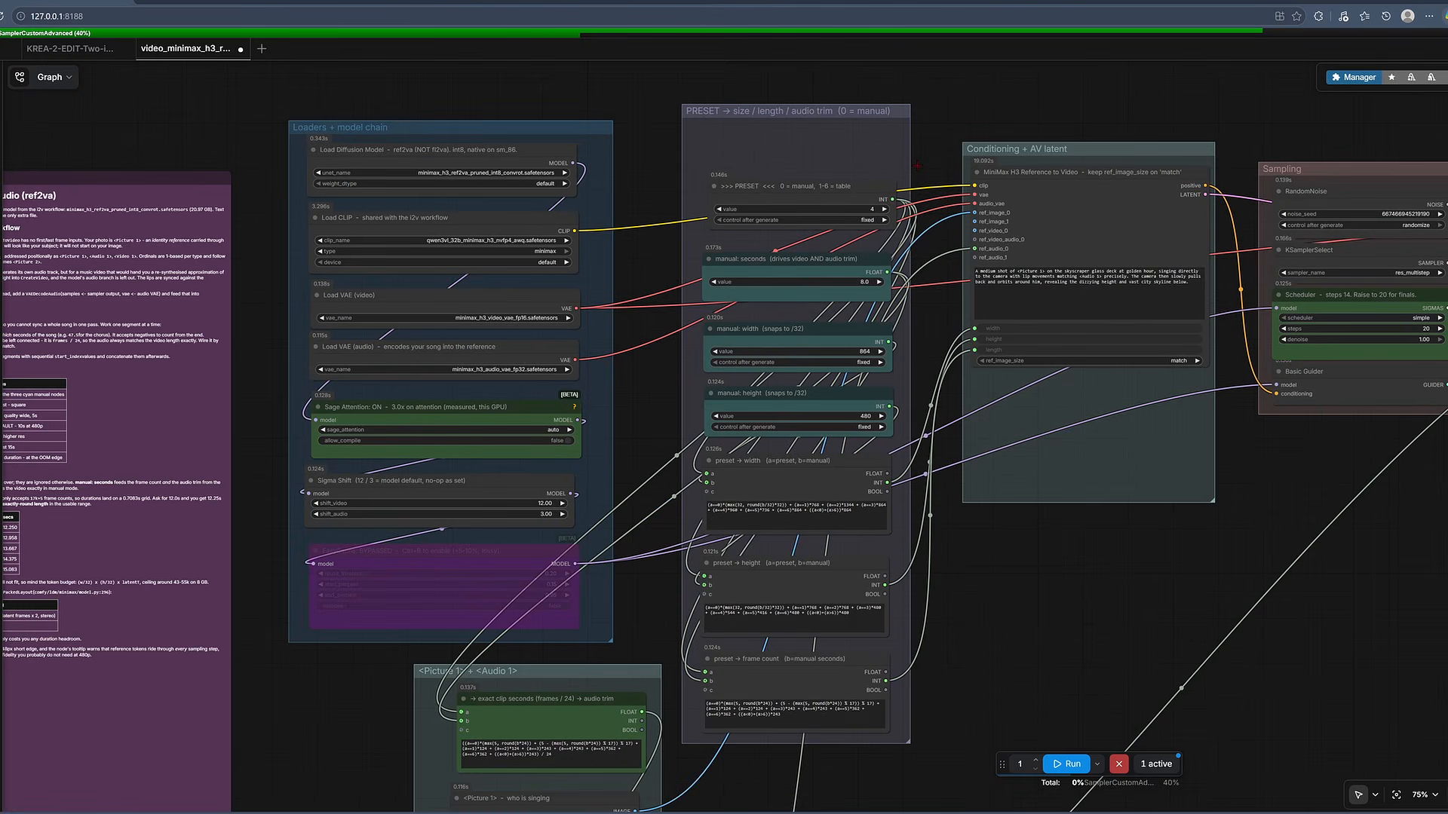
pyautogui.moveTo(917, 165); pyautogui.dragTo(919, 321)
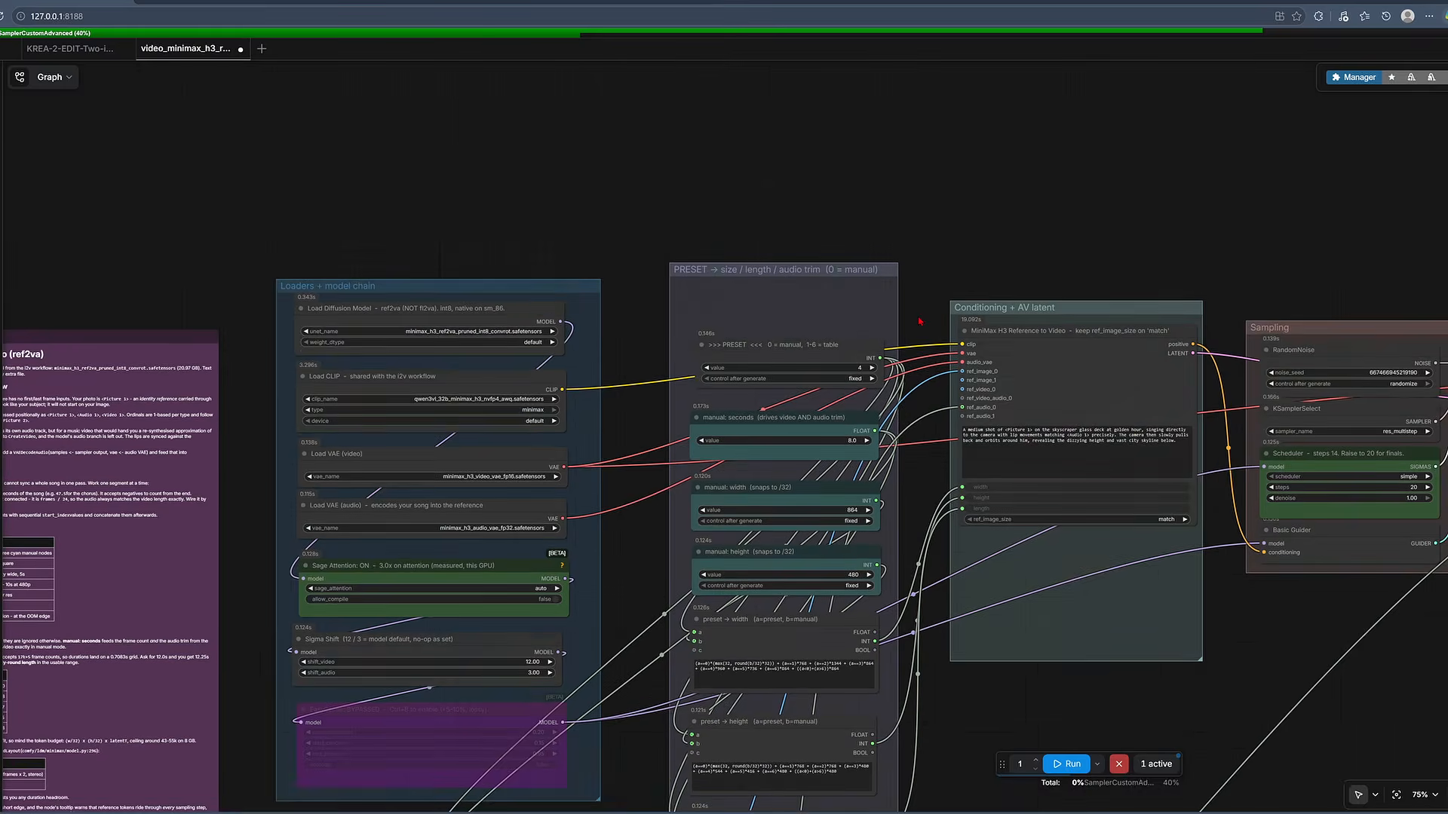
pyautogui.scroll(4, 919, 321)
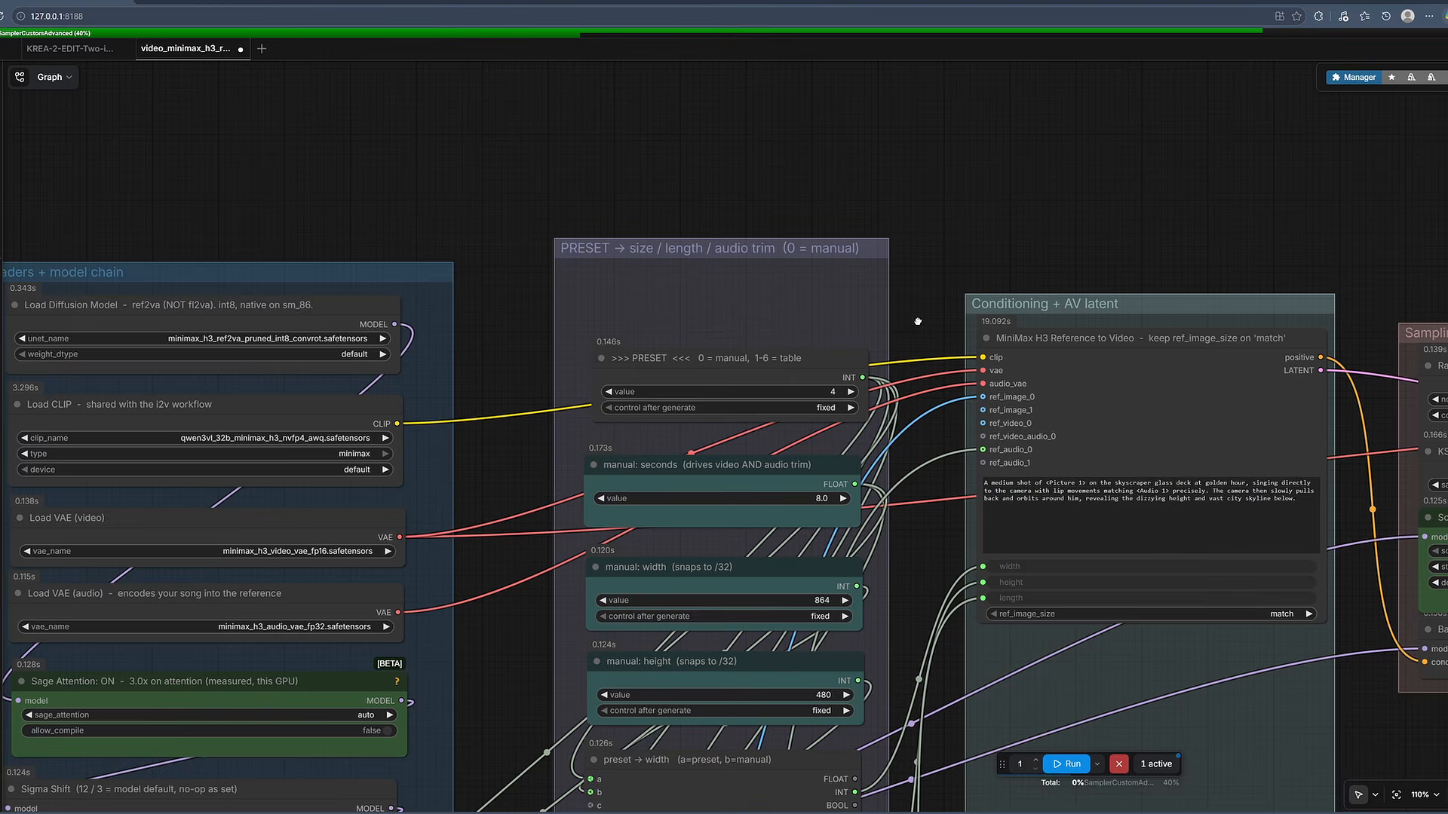
pyautogui.scroll(1, 918, 321)
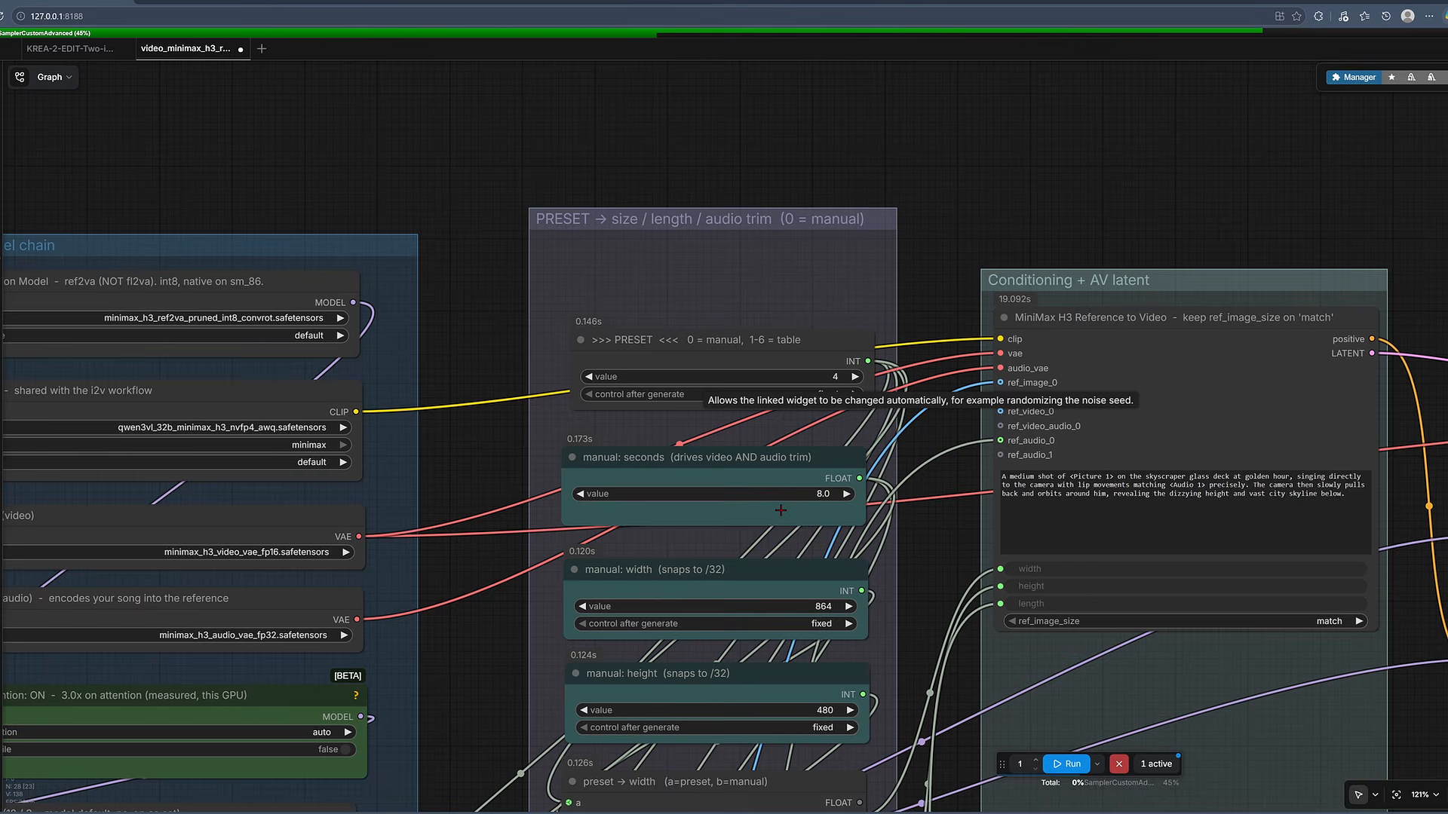
pyautogui.scroll(-2, 781, 510)
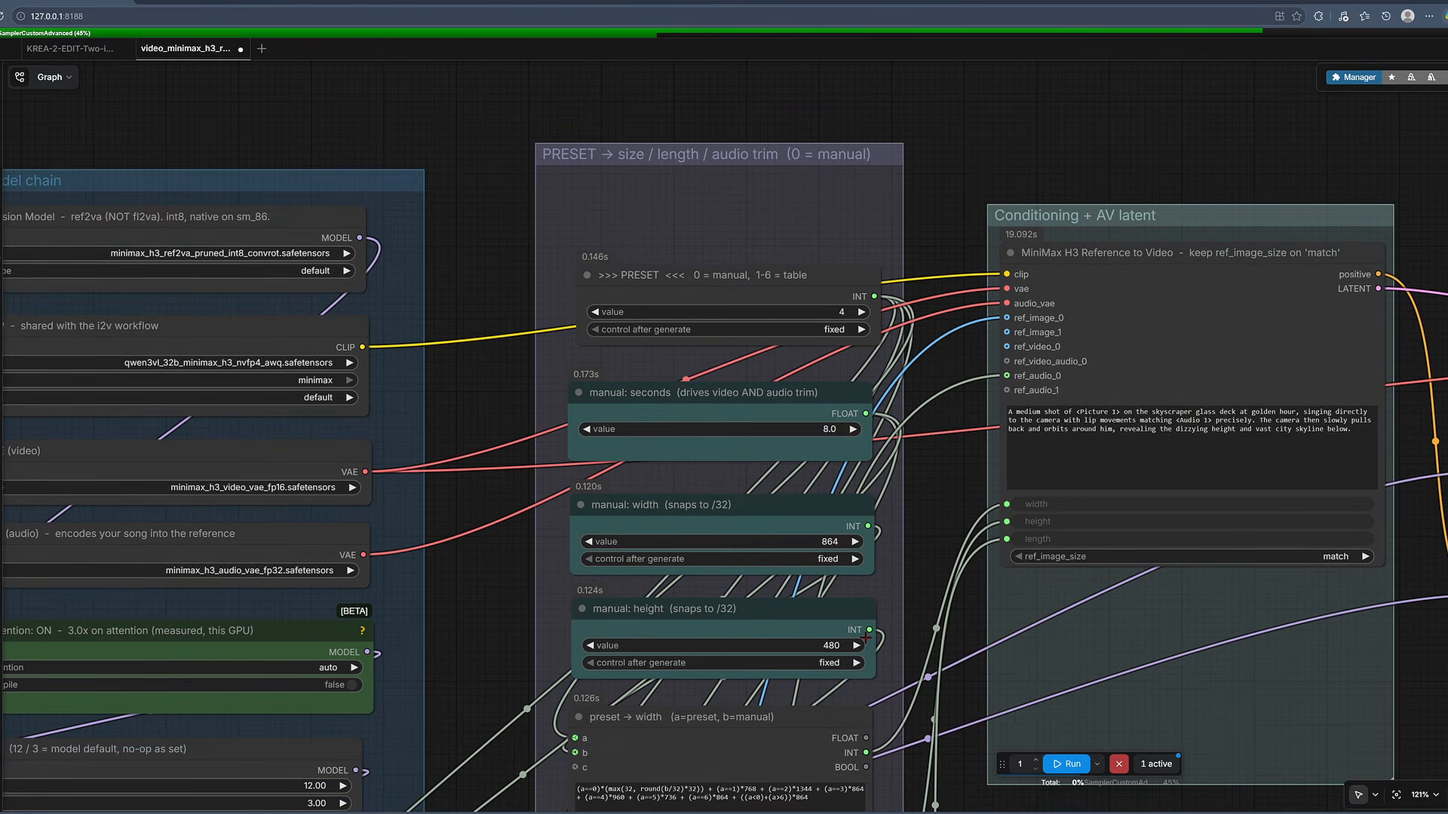
pyautogui.scroll(-3, 865, 637)
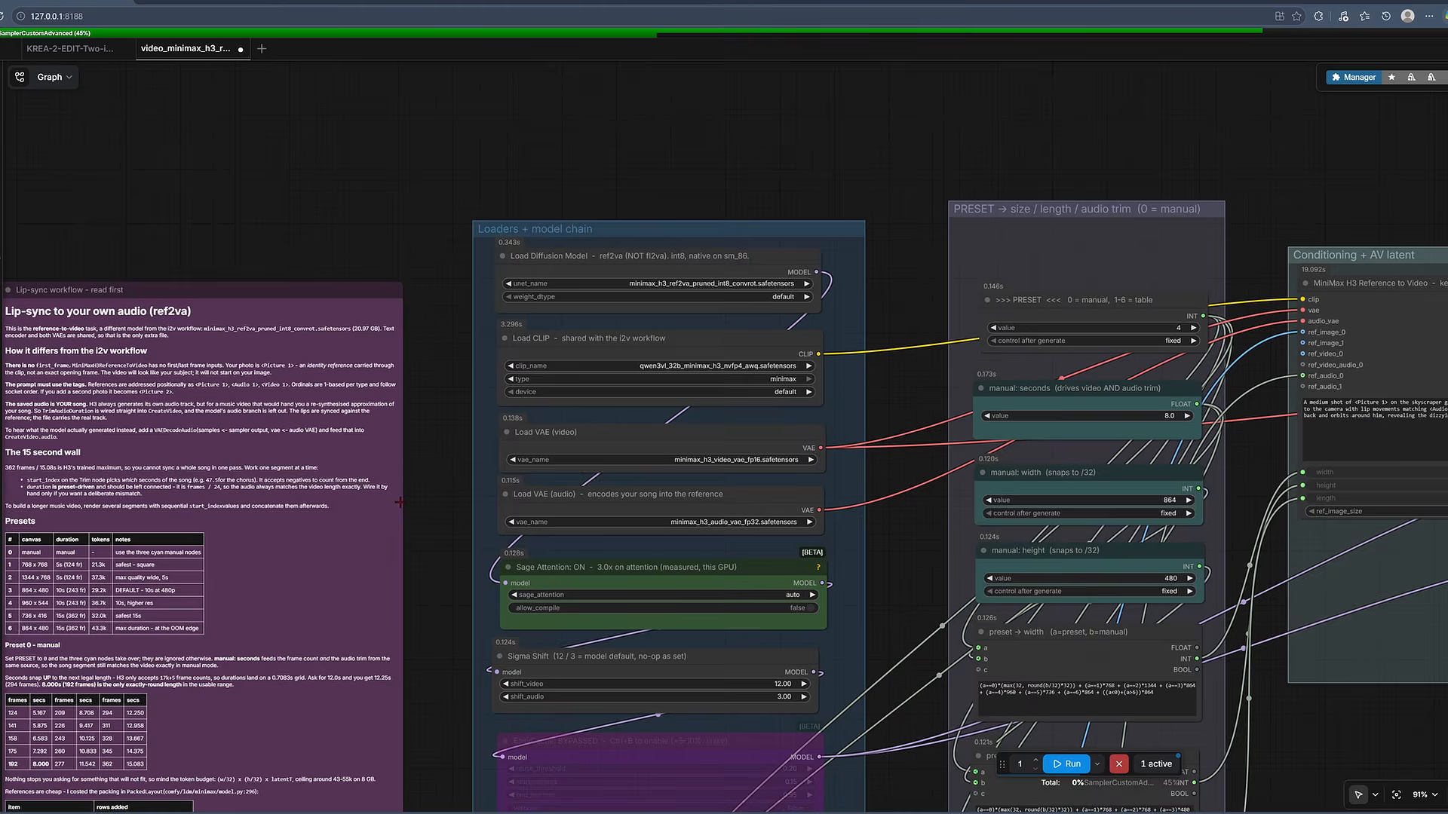
pyautogui.moveTo(38, 591); pyautogui.dragTo(333, 570)
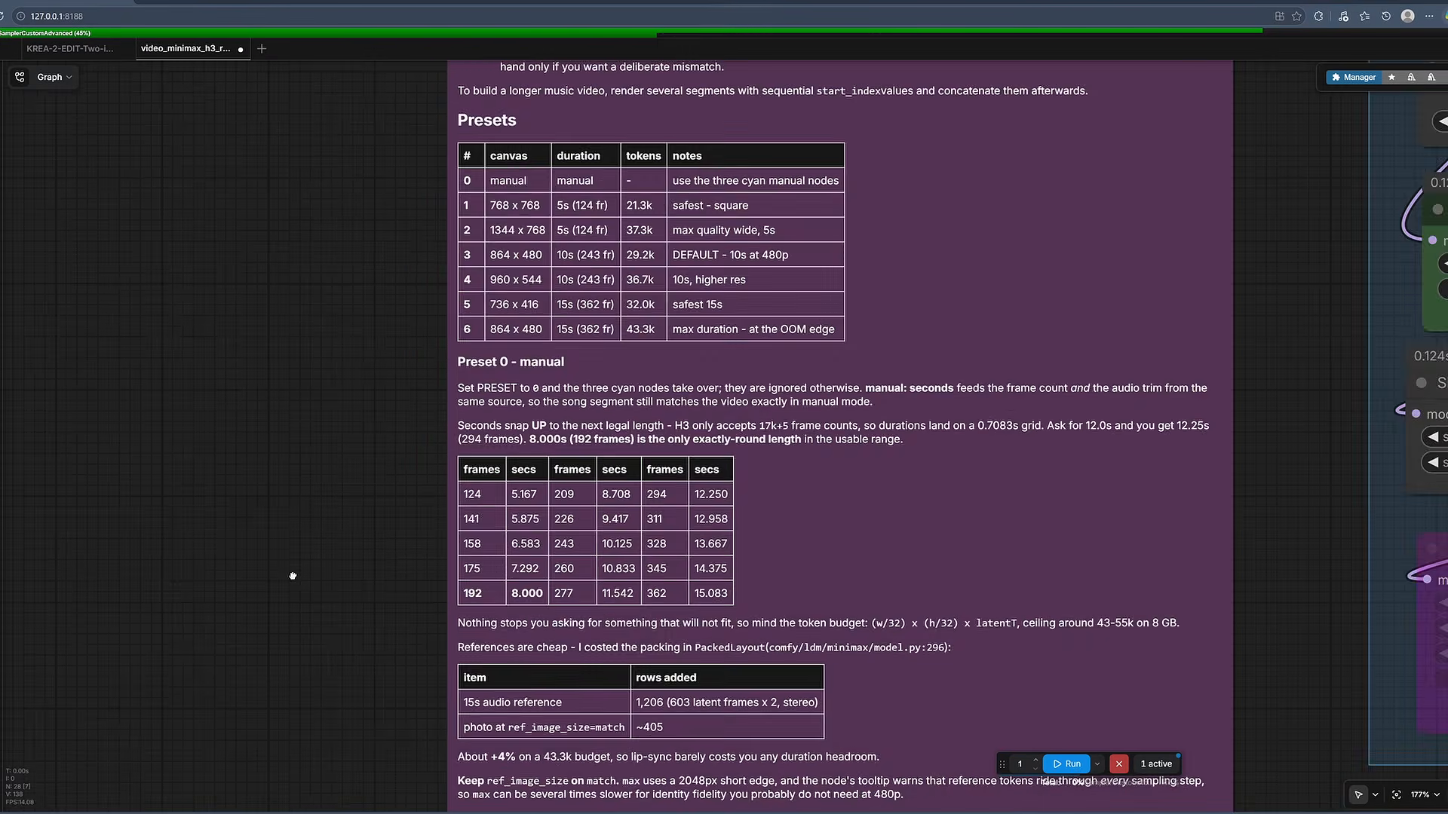
pyautogui.scroll(6, 253, 576)
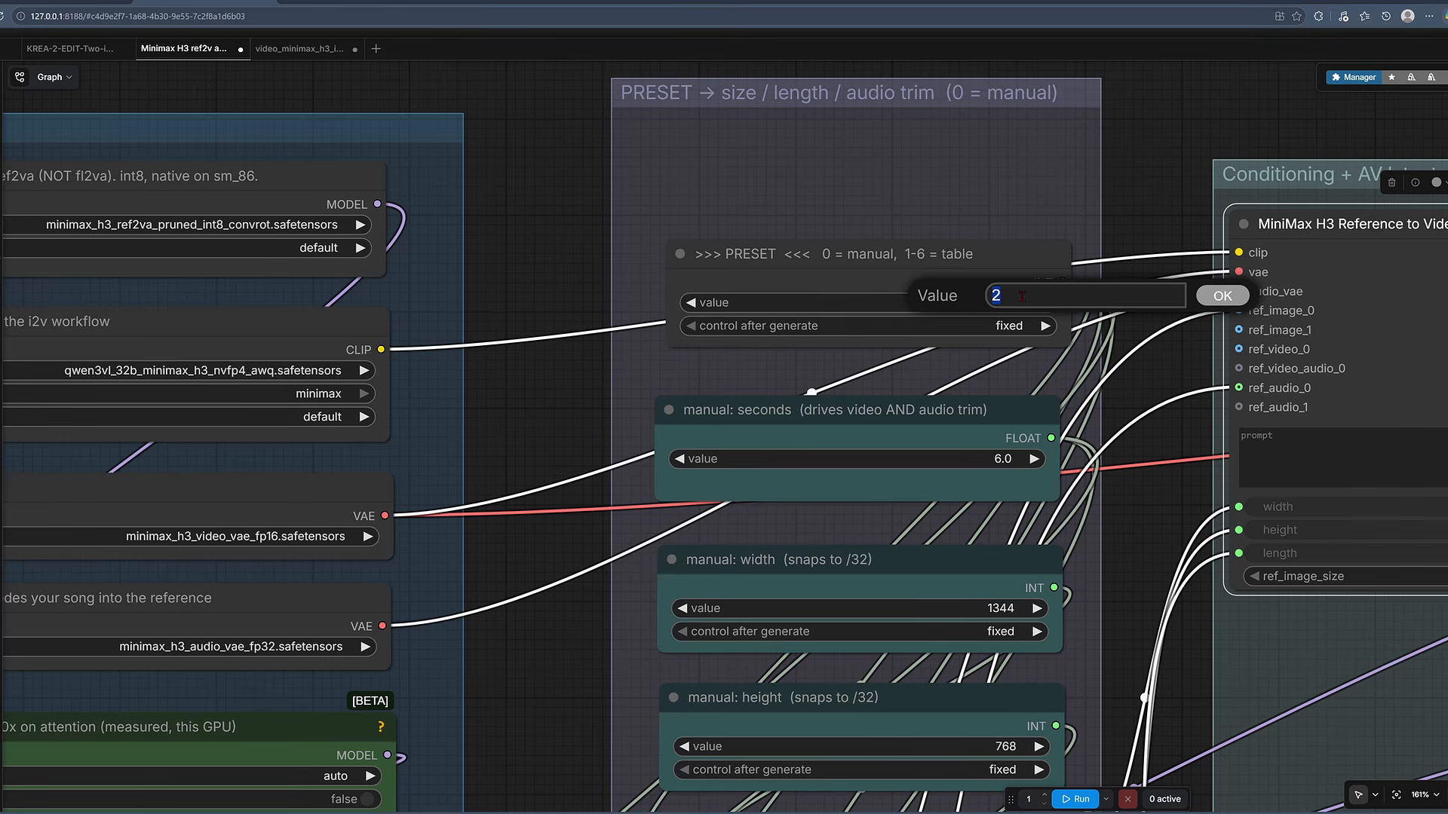
# Step: Set the PRESET node's value to 0 so the manual seconds, width and height nodes take over
pyautogui.write('0')
pyautogui.click(1229, 300)
pyautogui.moveTo(1154, 521); pyautogui.dragTo(1145, 485)
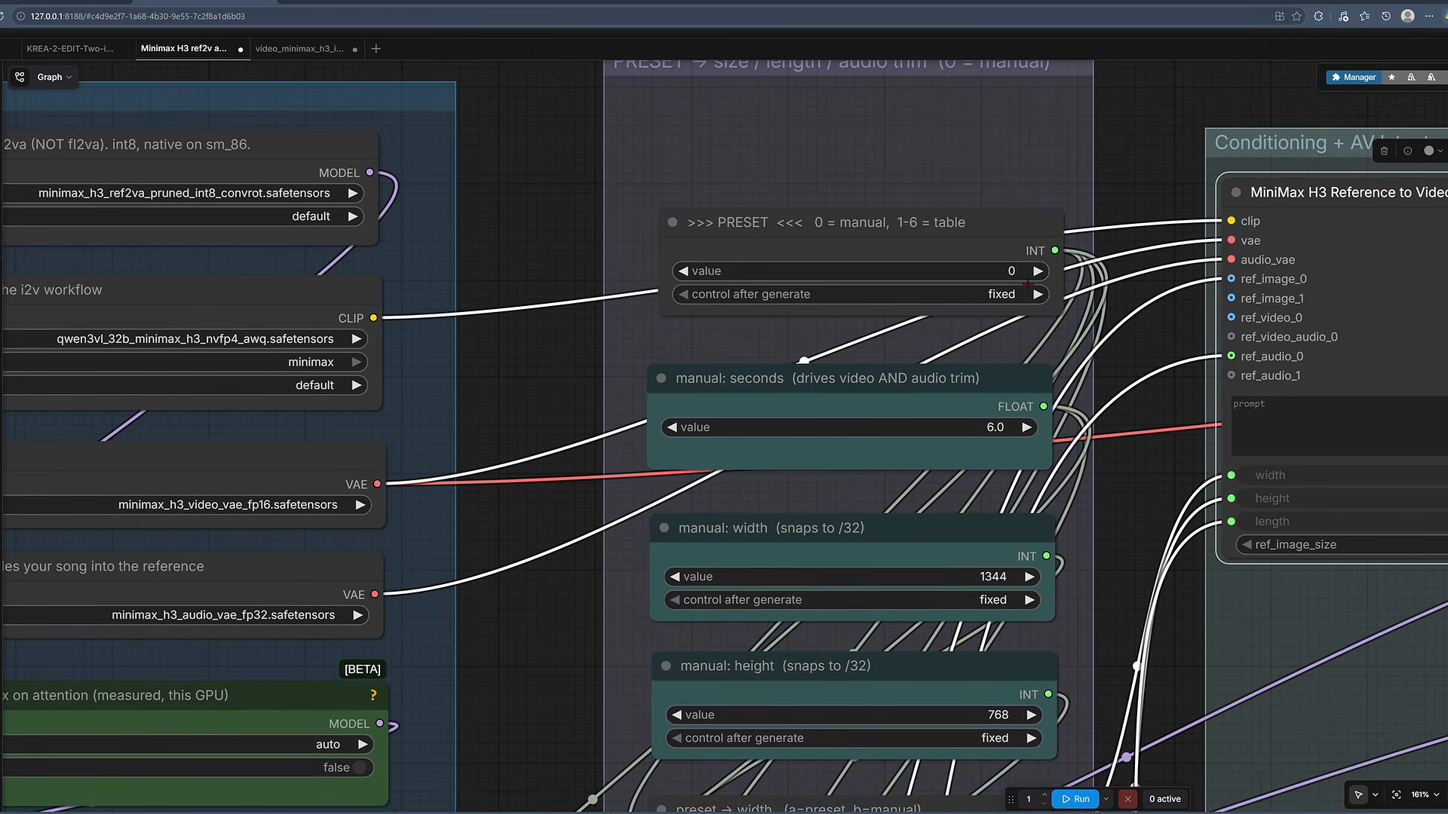
pyautogui.scroll(-2, 1141, 502)
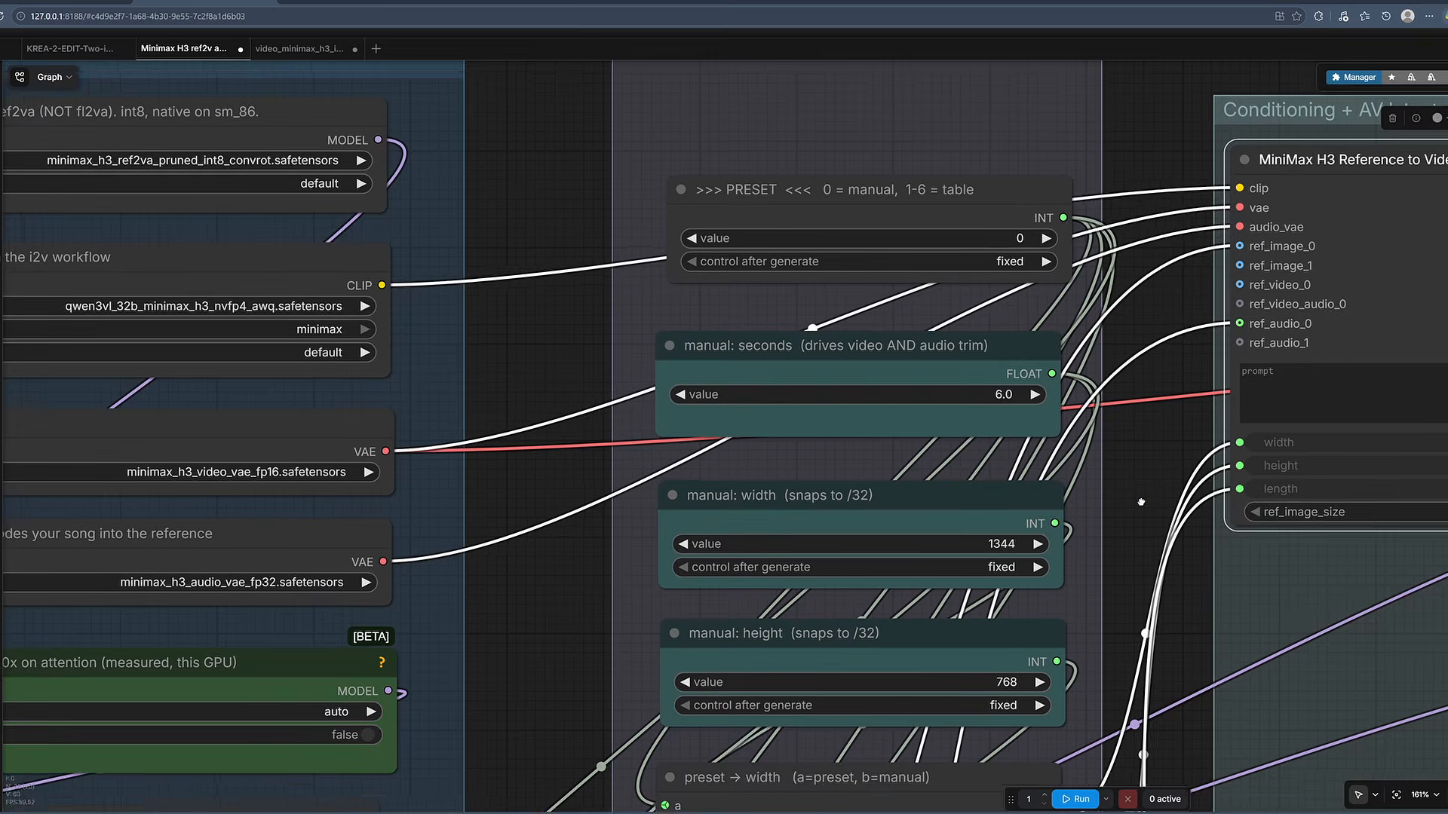
pyautogui.moveTo(1141, 502); pyautogui.dragTo(1140, 515)
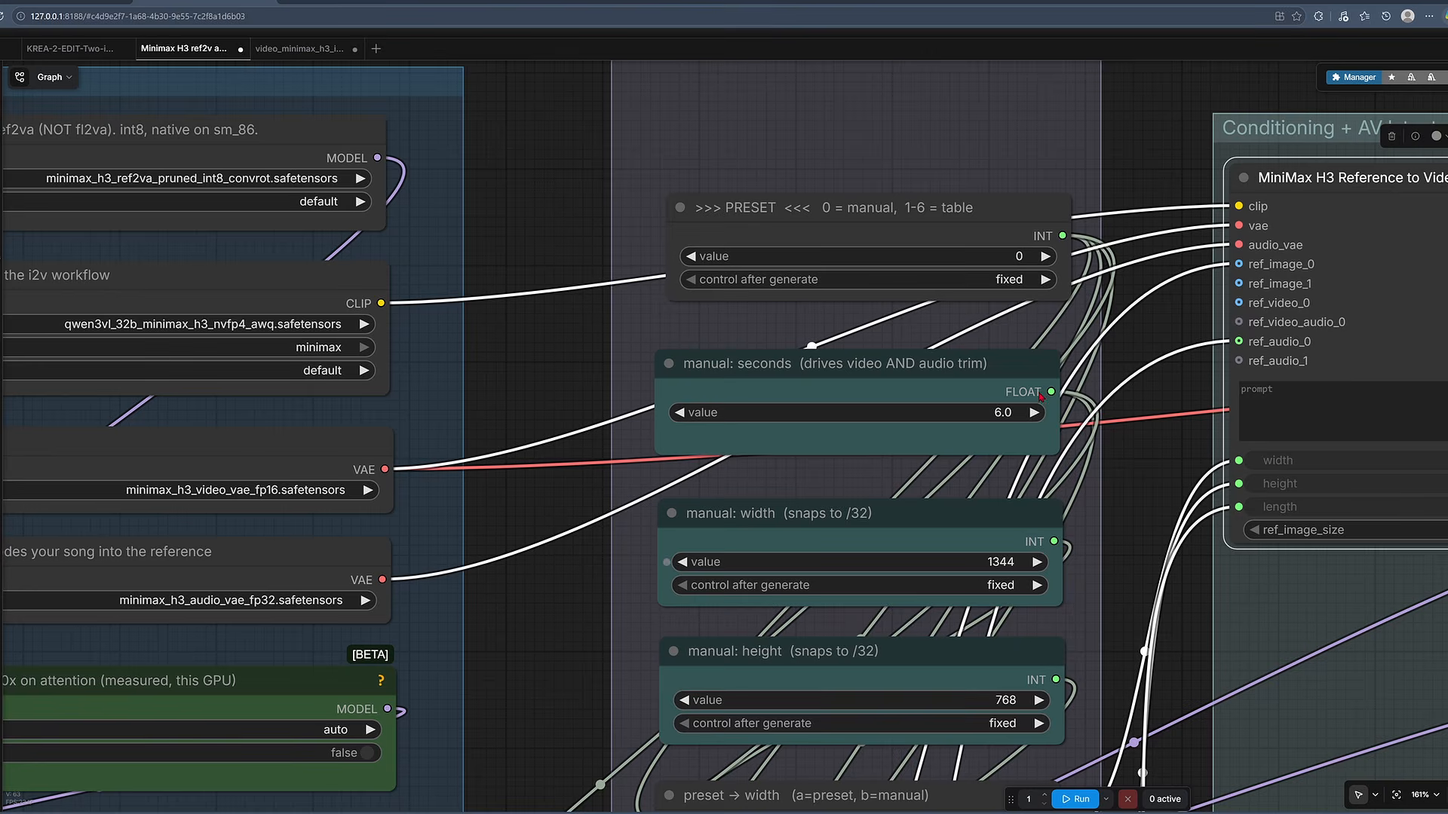
pyautogui.scroll(-3, 1019, 257)
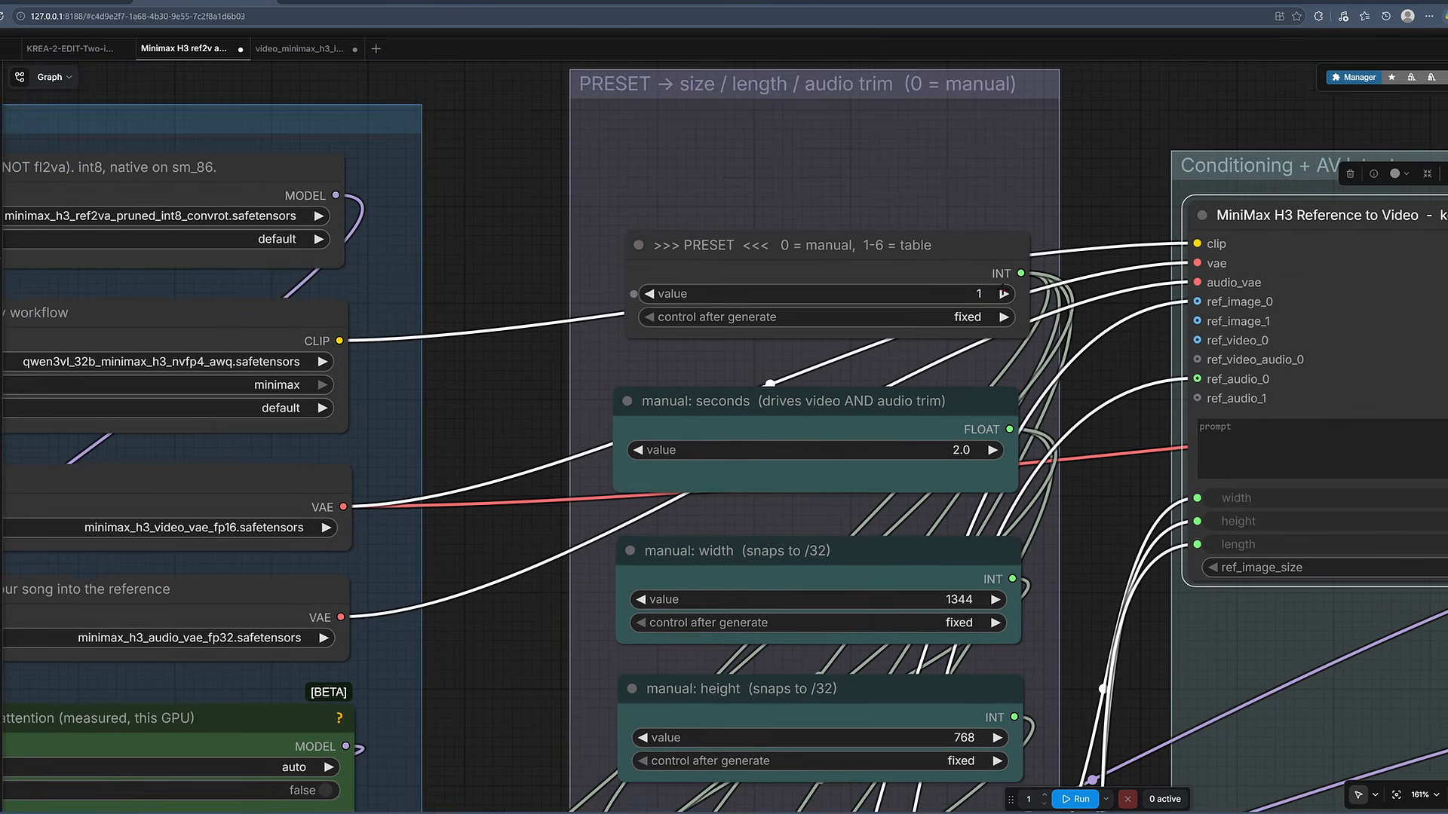
# Step: Step the PRESET node's value up to 13
pyautogui.scroll(4, 973, 490)
pyautogui.click(1004, 294)
pyautogui.click(1004, 294)
pyautogui.click(1004, 294)
pyautogui.click(1005, 294)
pyautogui.click(1004, 294)
pyautogui.click(1004, 294)
pyautogui.click(1005, 294)
pyautogui.click(1004, 294)
# Step: Set the PRESET node's value to 3
pyautogui.click(974, 297)
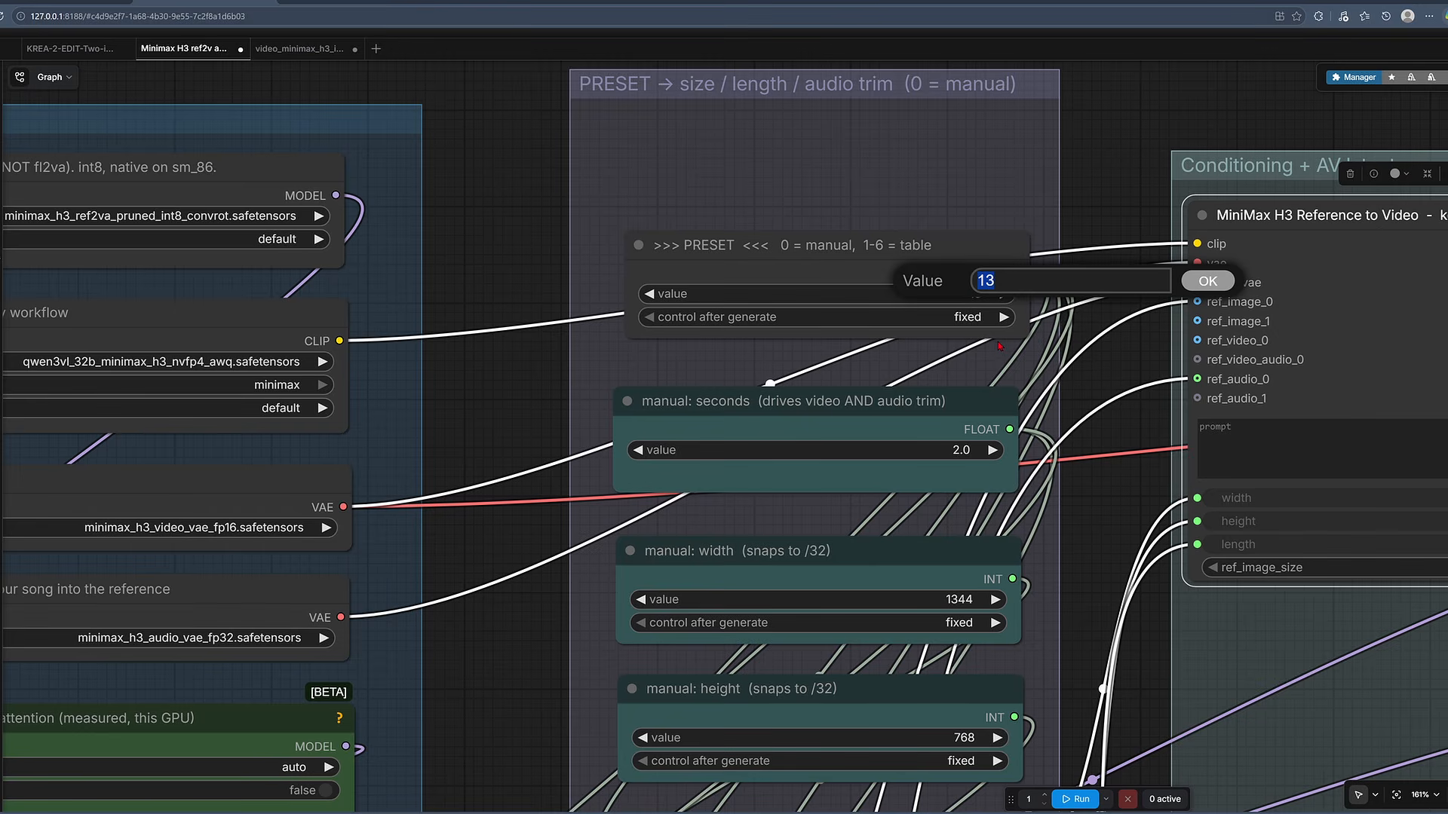
pyautogui.write('3')
pyautogui.click(1220, 285)
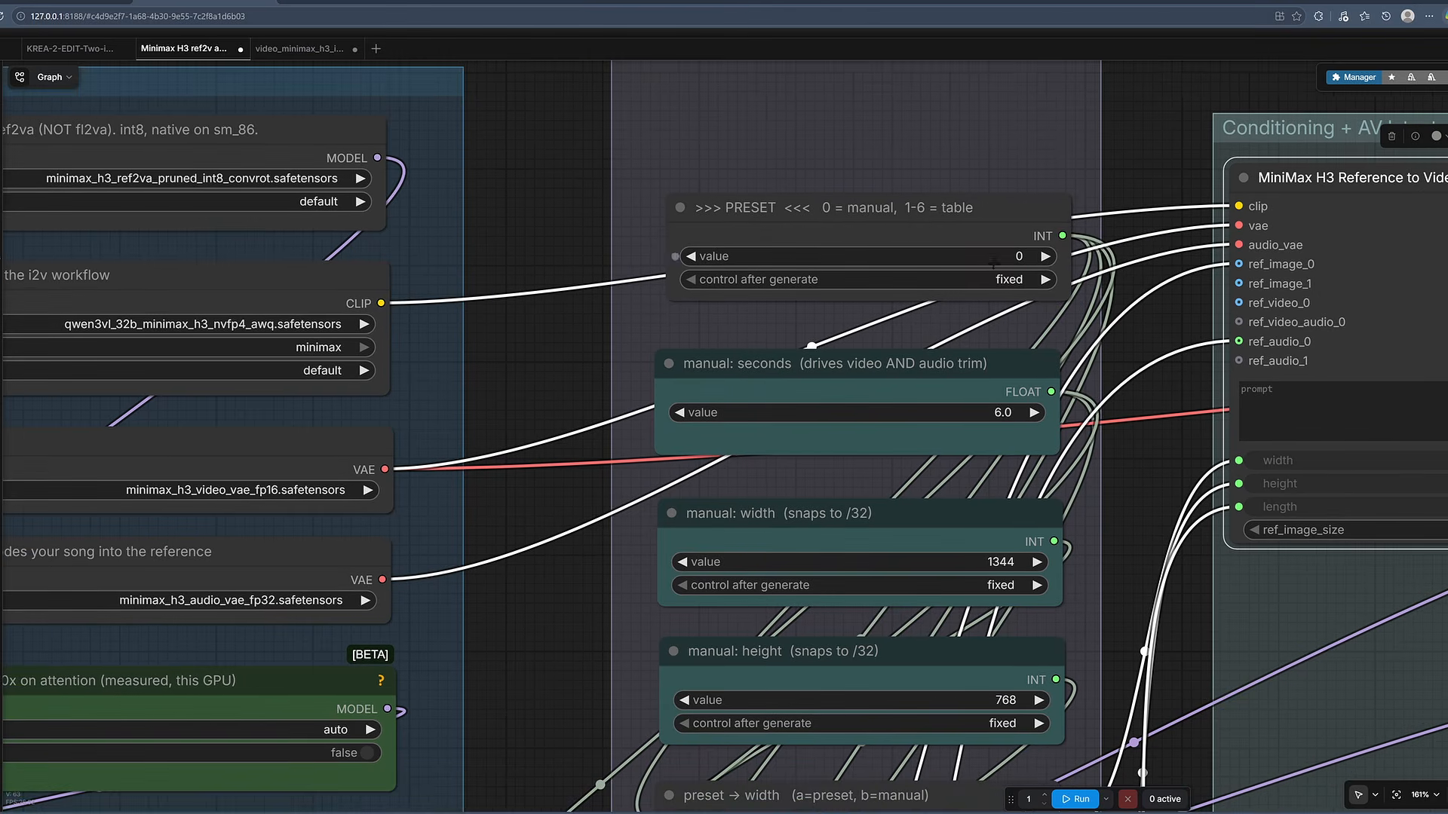
# Step: Review the manual seconds, width and height nodes beneath the PRESET node
pyautogui.scroll(-2, 1071, 524)
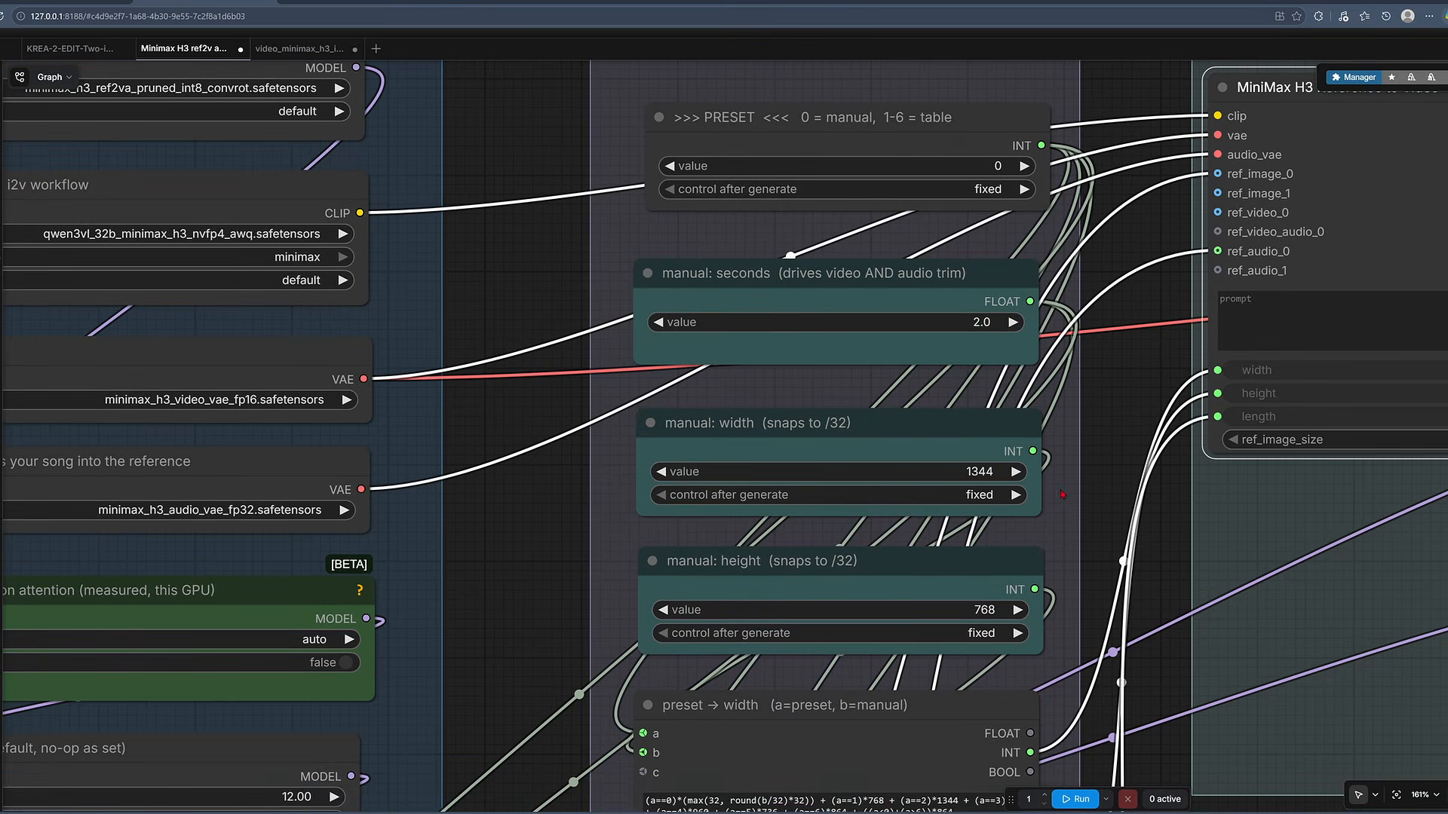
pyautogui.scroll(1, 1047, 567)
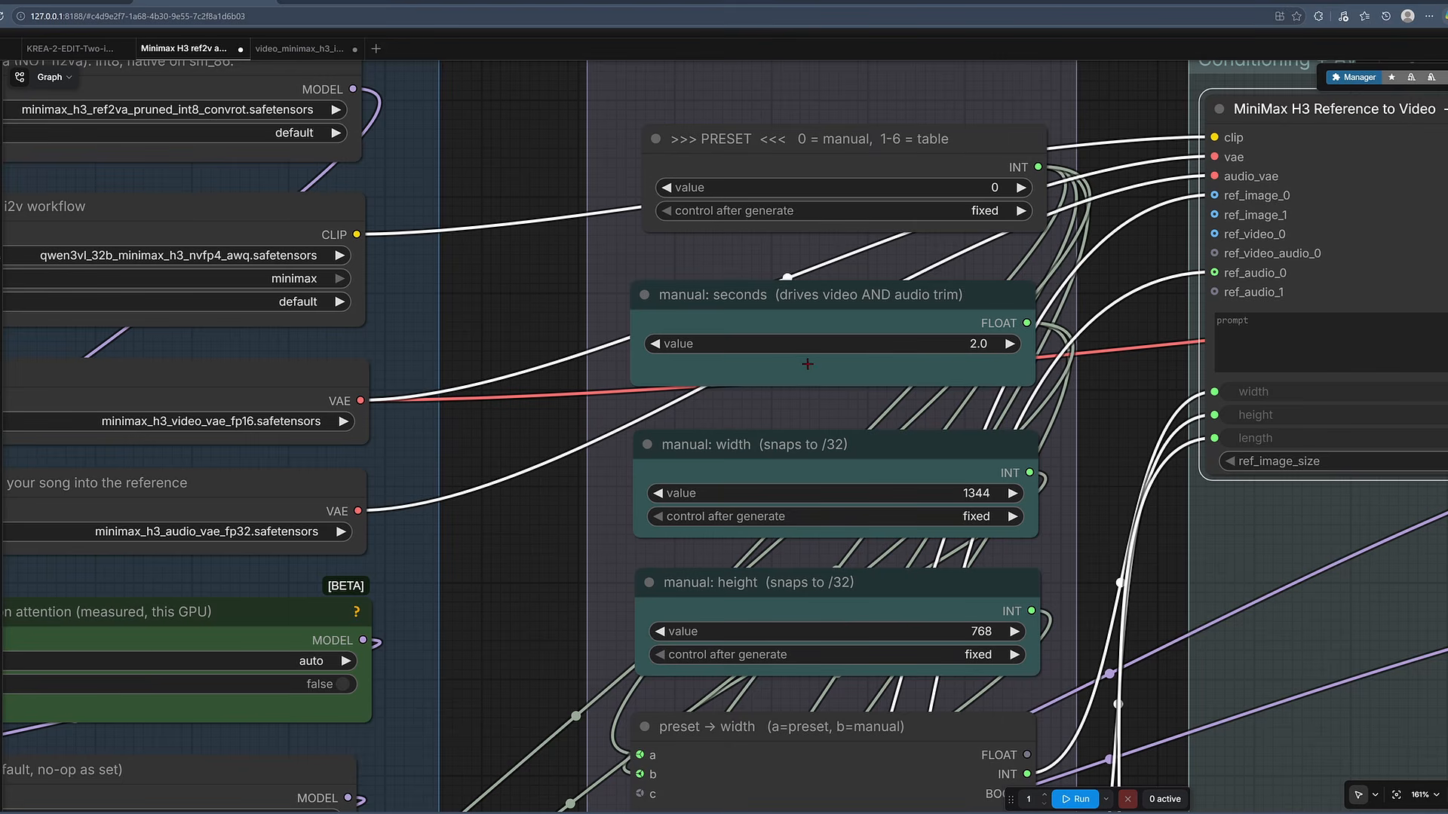
pyautogui.scroll(-1, 1115, 365)
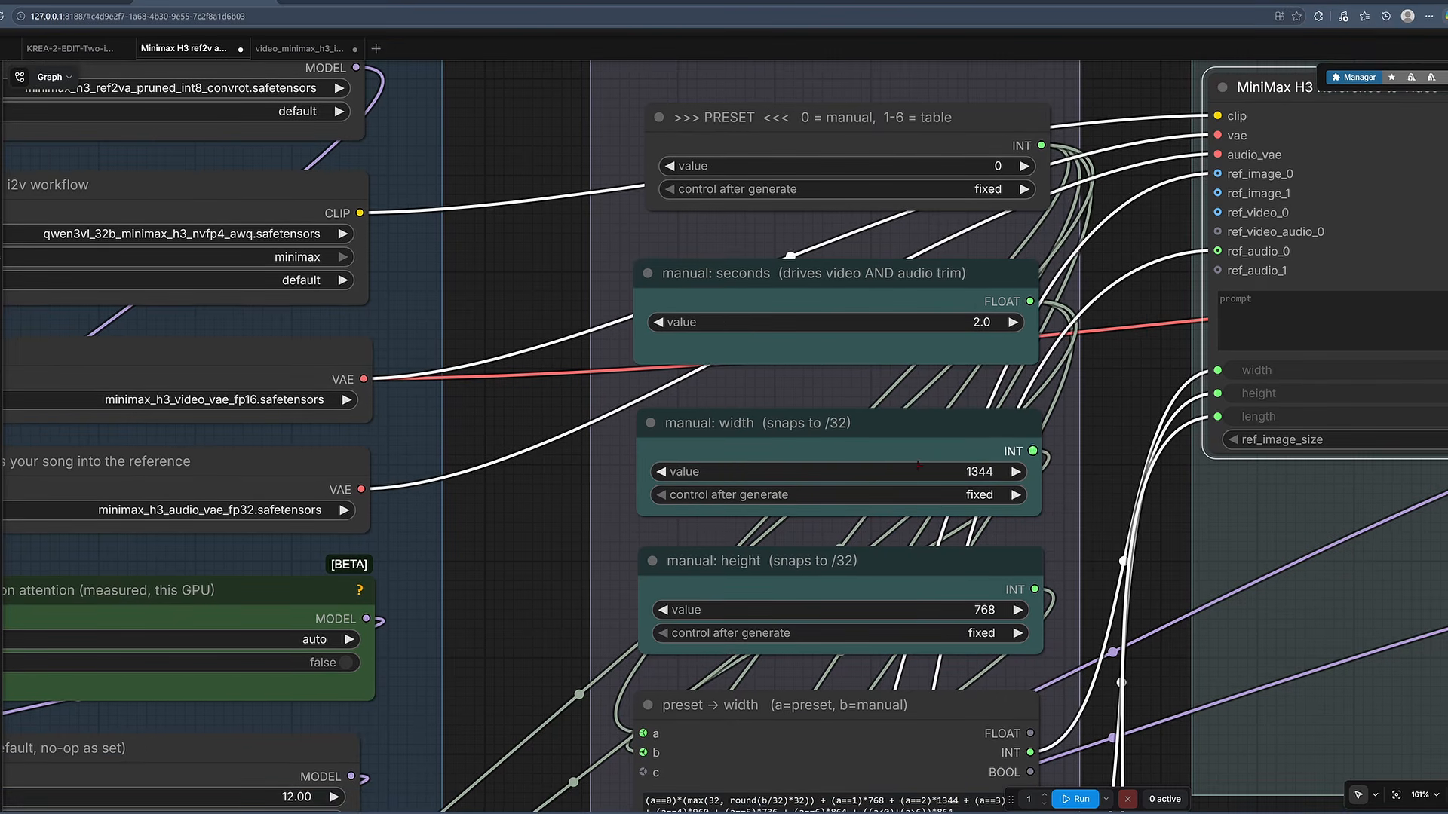
pyautogui.scroll(1, 1104, 511)
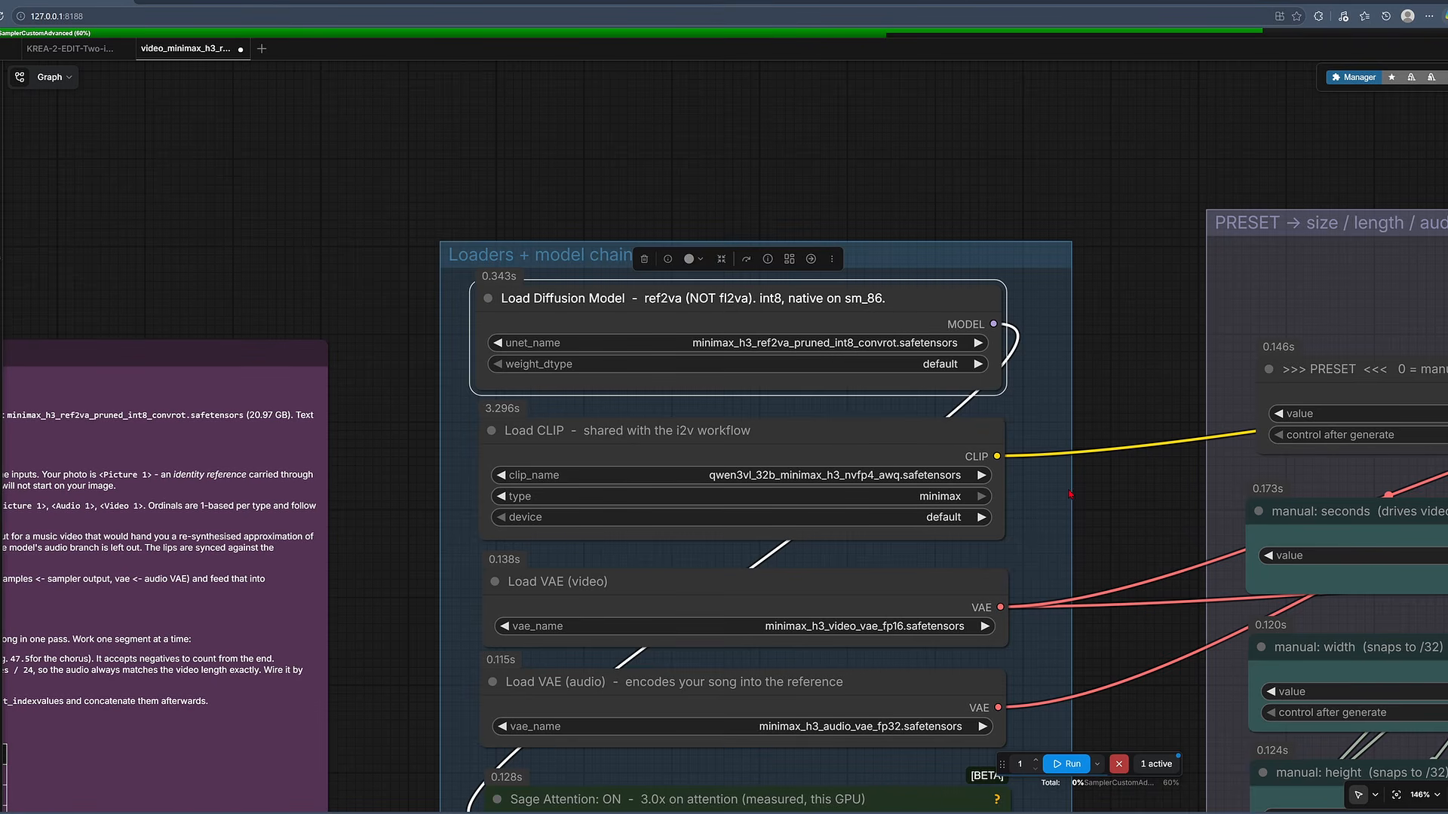
# Step: Examine the Load CLIP, Load VAE and Sage Attention nodes in the Loaders + model chain group
pyautogui.click(576, 457)
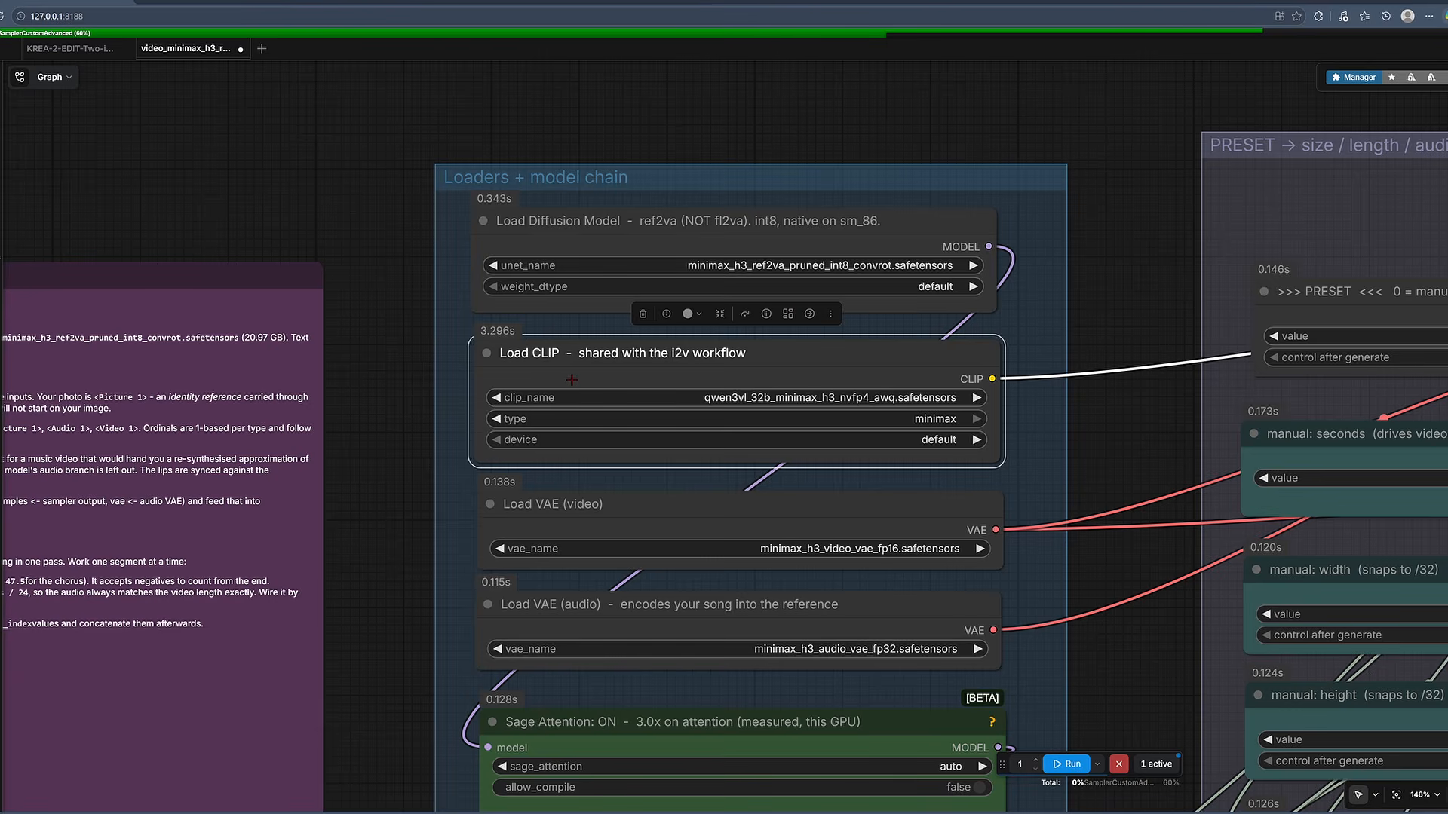
pyautogui.scroll(-1, 1089, 513)
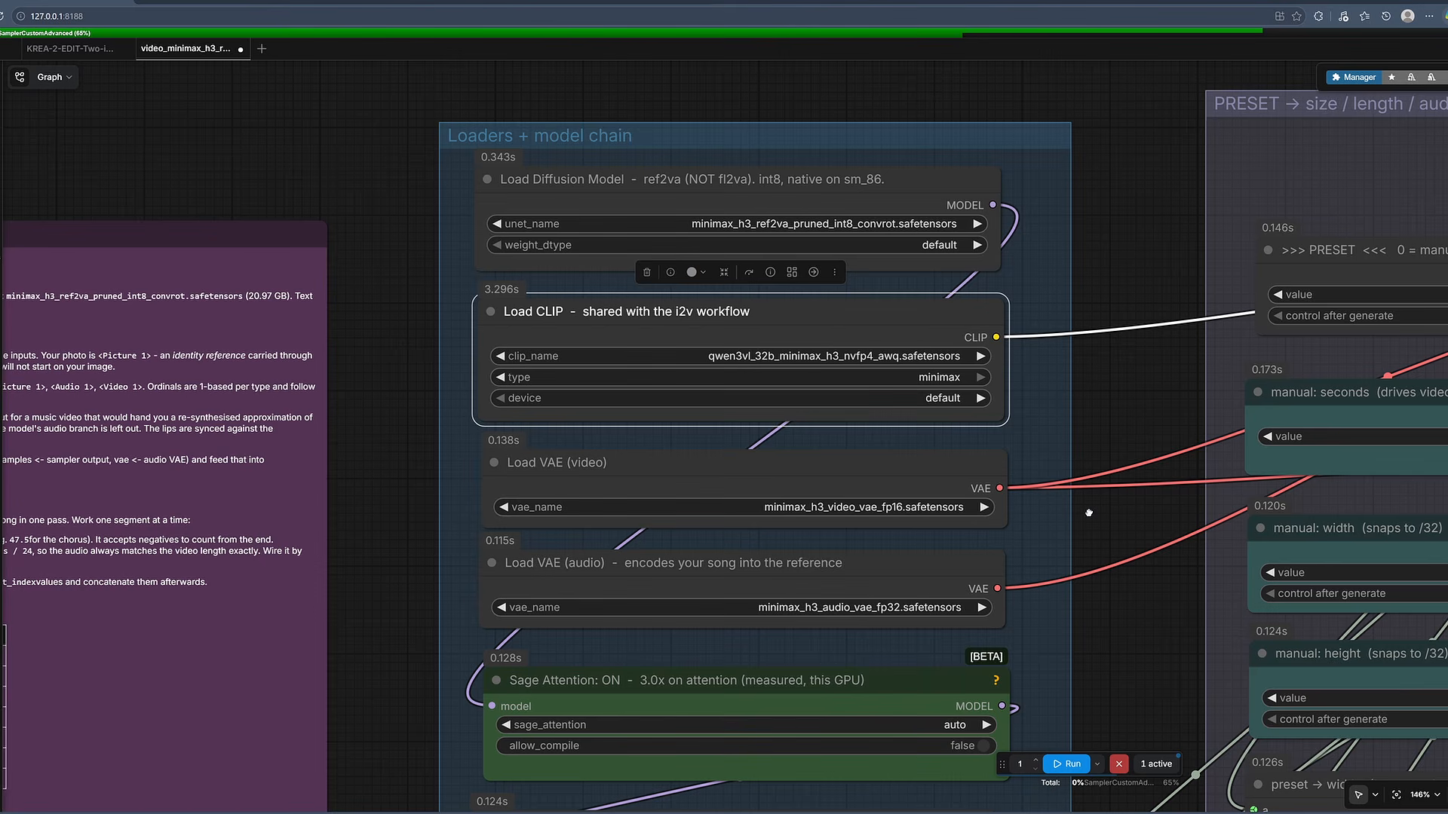
pyautogui.scroll(-4, 1089, 513)
pyautogui.click(641, 526)
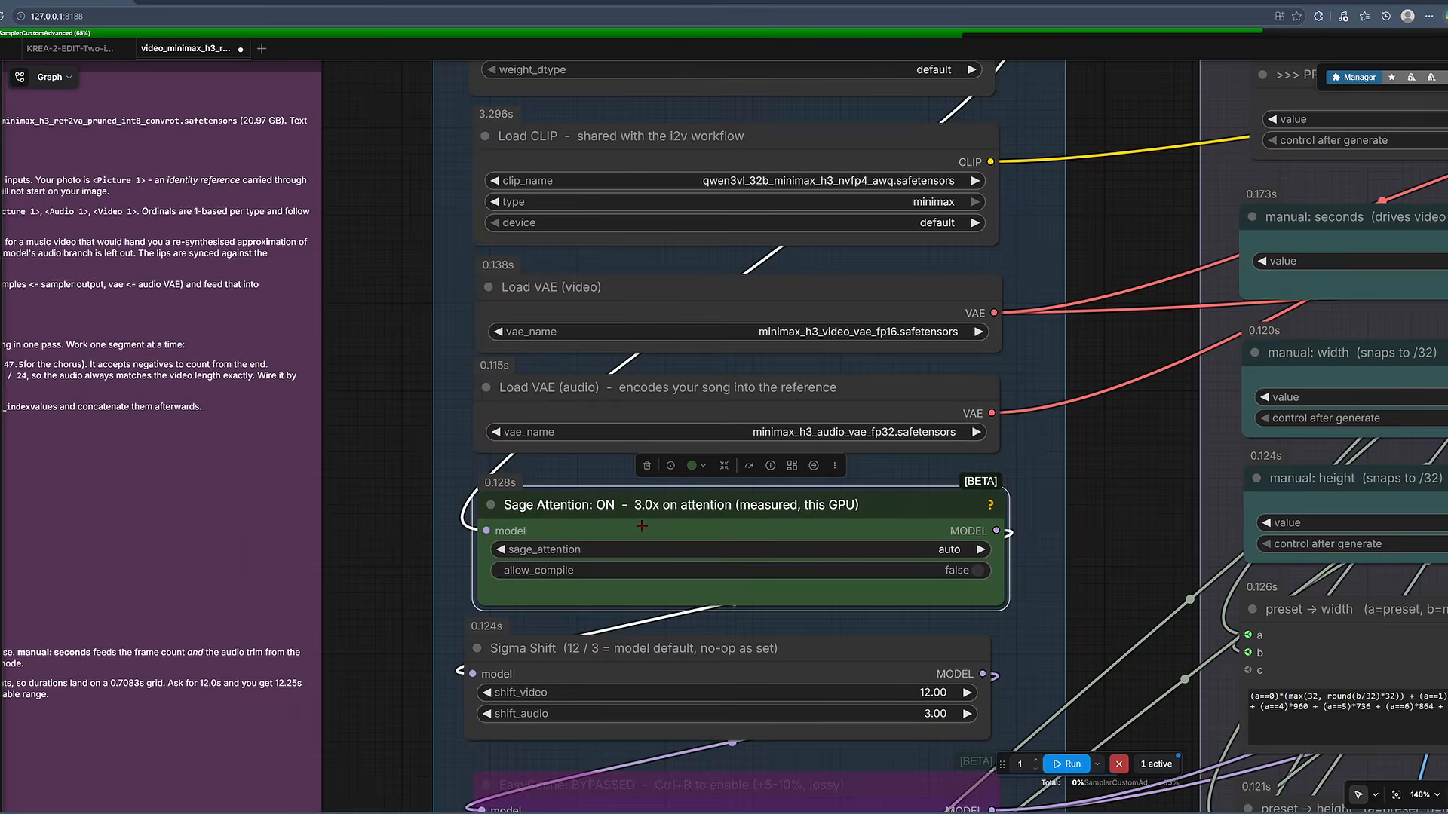
# Step: Review the Sage Attention node and select the Sigma Shift node in the model chain
pyautogui.scroll(2, 900, 481)
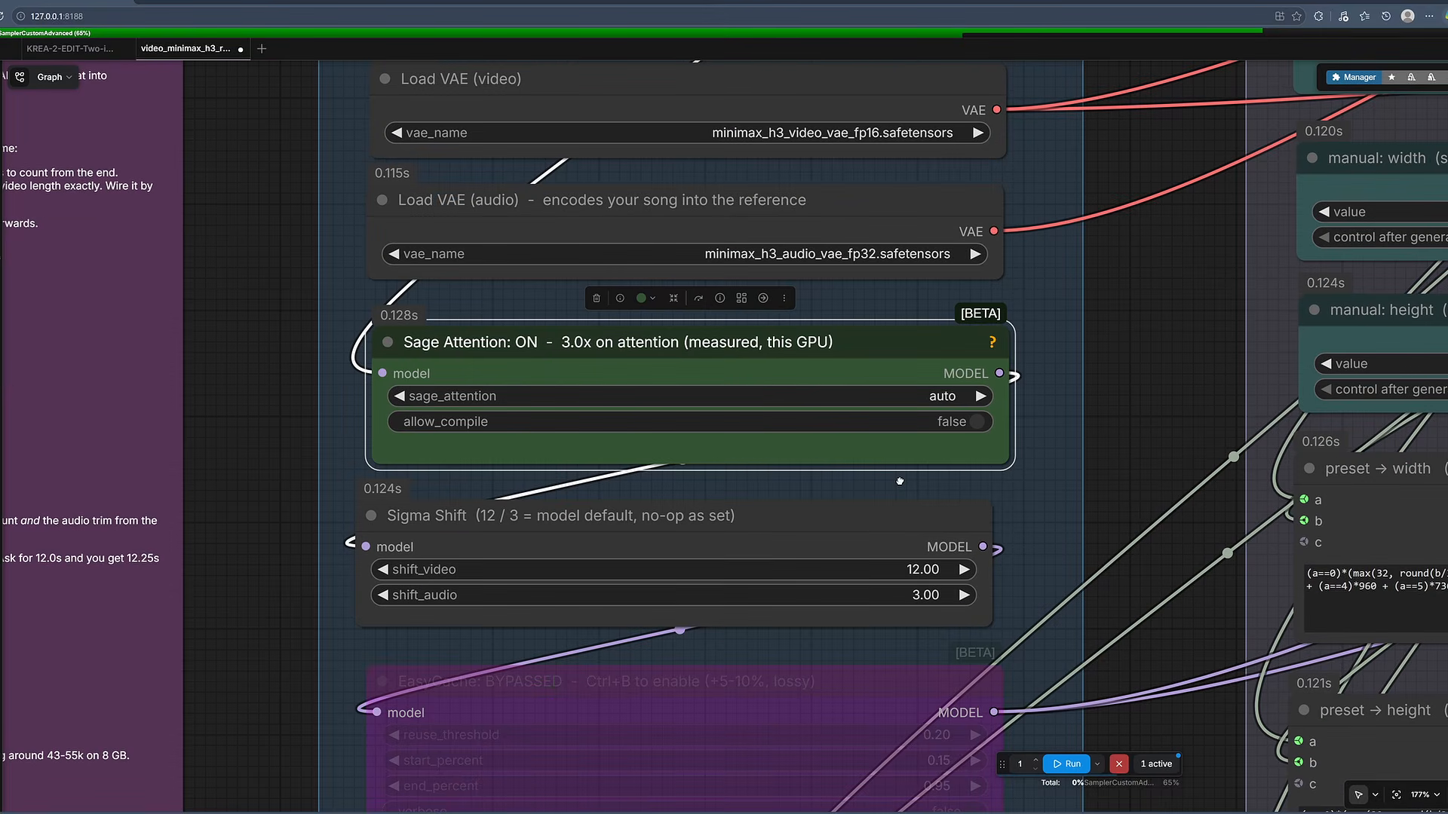
pyautogui.scroll(-1, 404, 487)
pyautogui.click(404, 487)
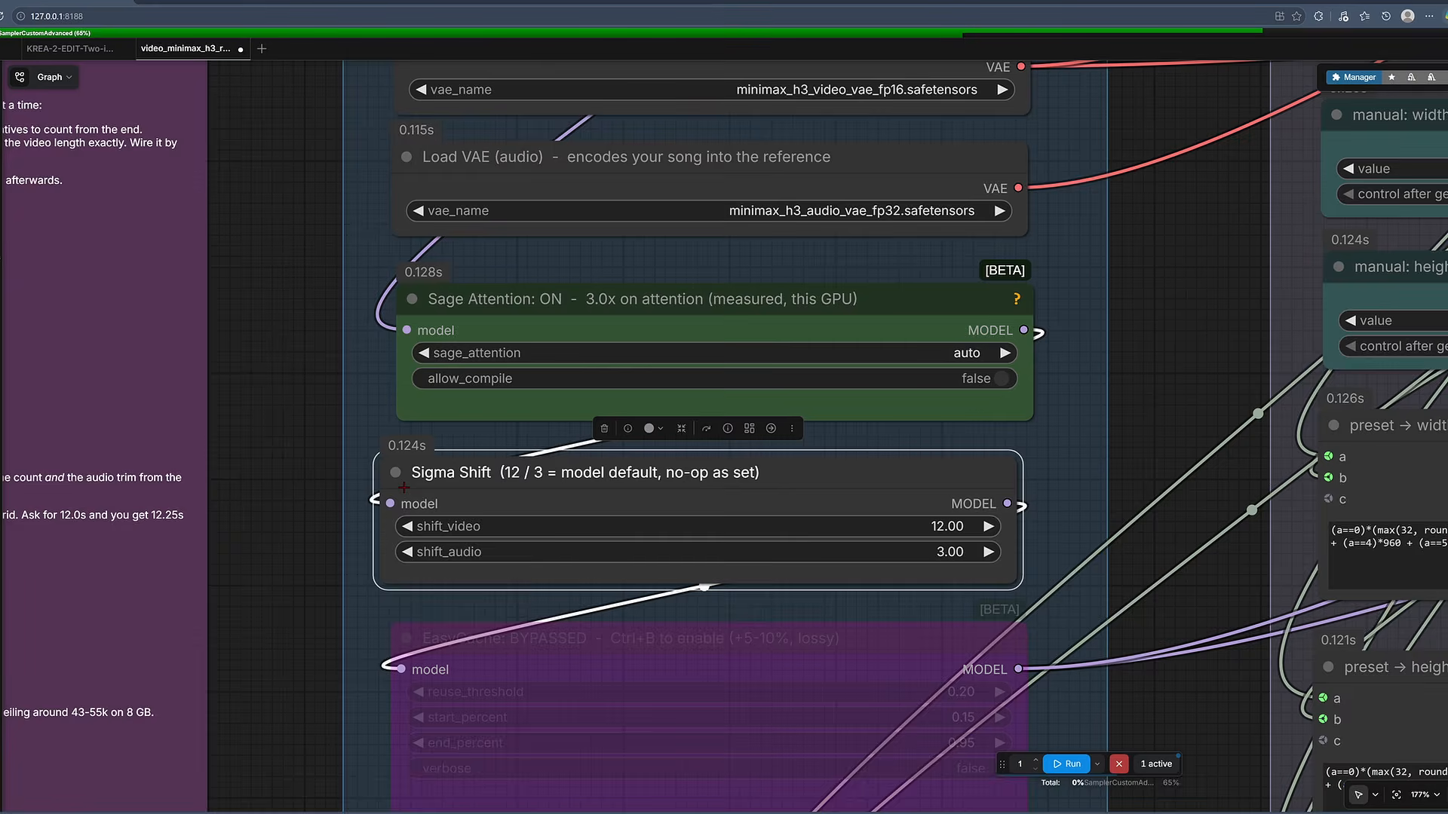
# Step: Enable the bypassed EasyCache node and bypass it again
pyautogui.scroll(2, 679, 483)
pyautogui.rightClick(592, 440)
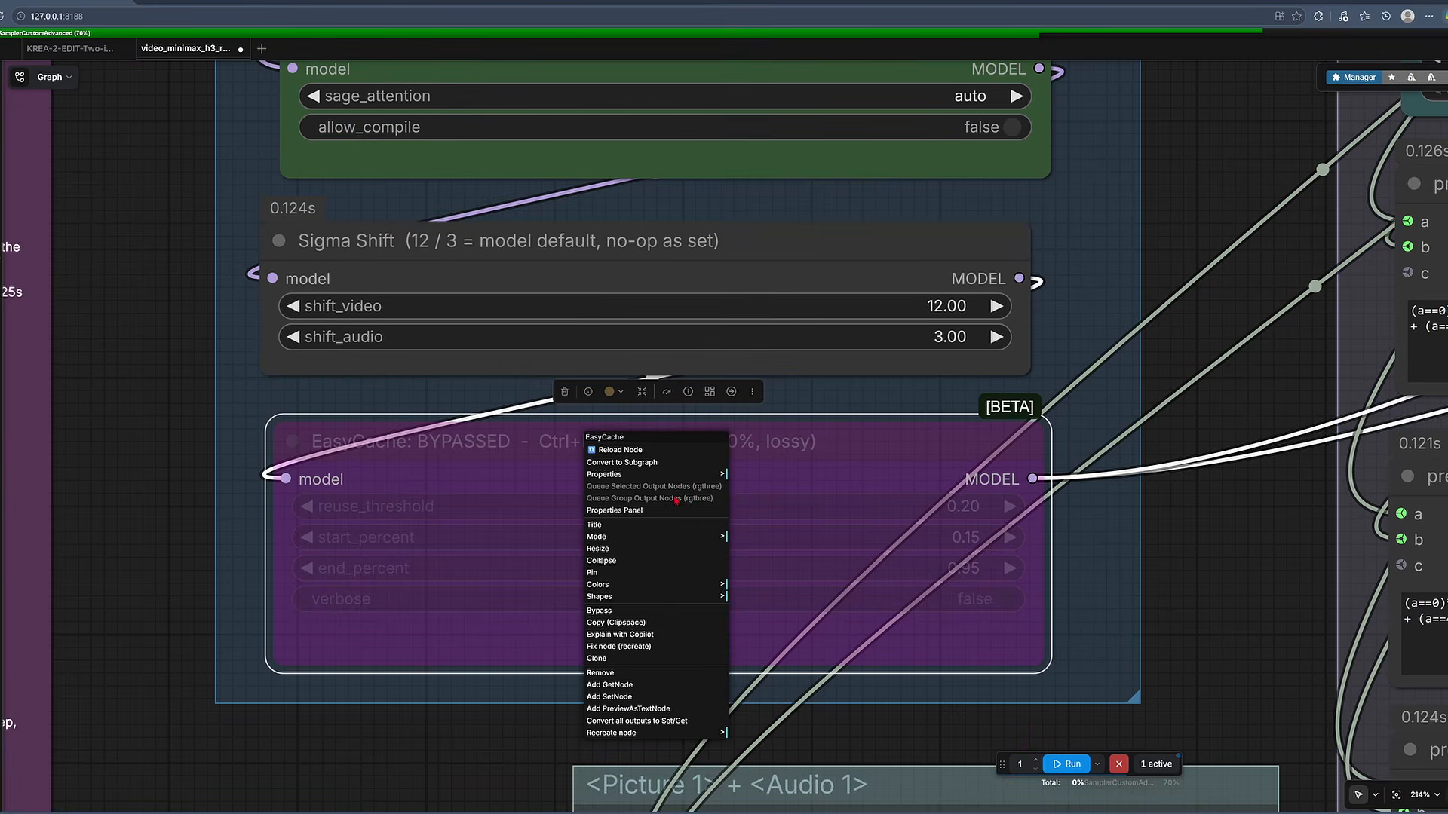
pyautogui.click(599, 610)
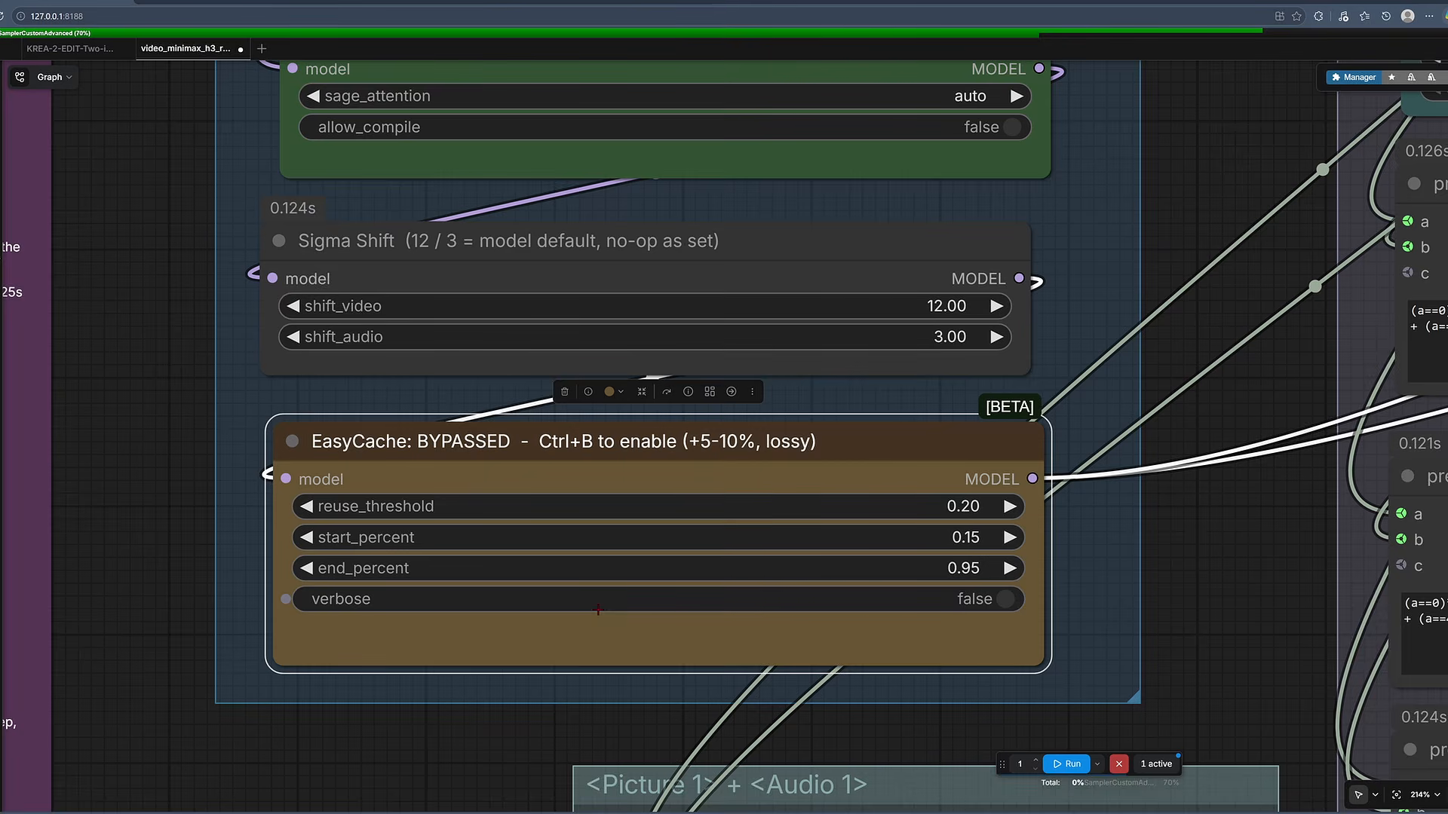
pyautogui.scroll(3, 590, 485)
pyautogui.rightClick(642, 426)
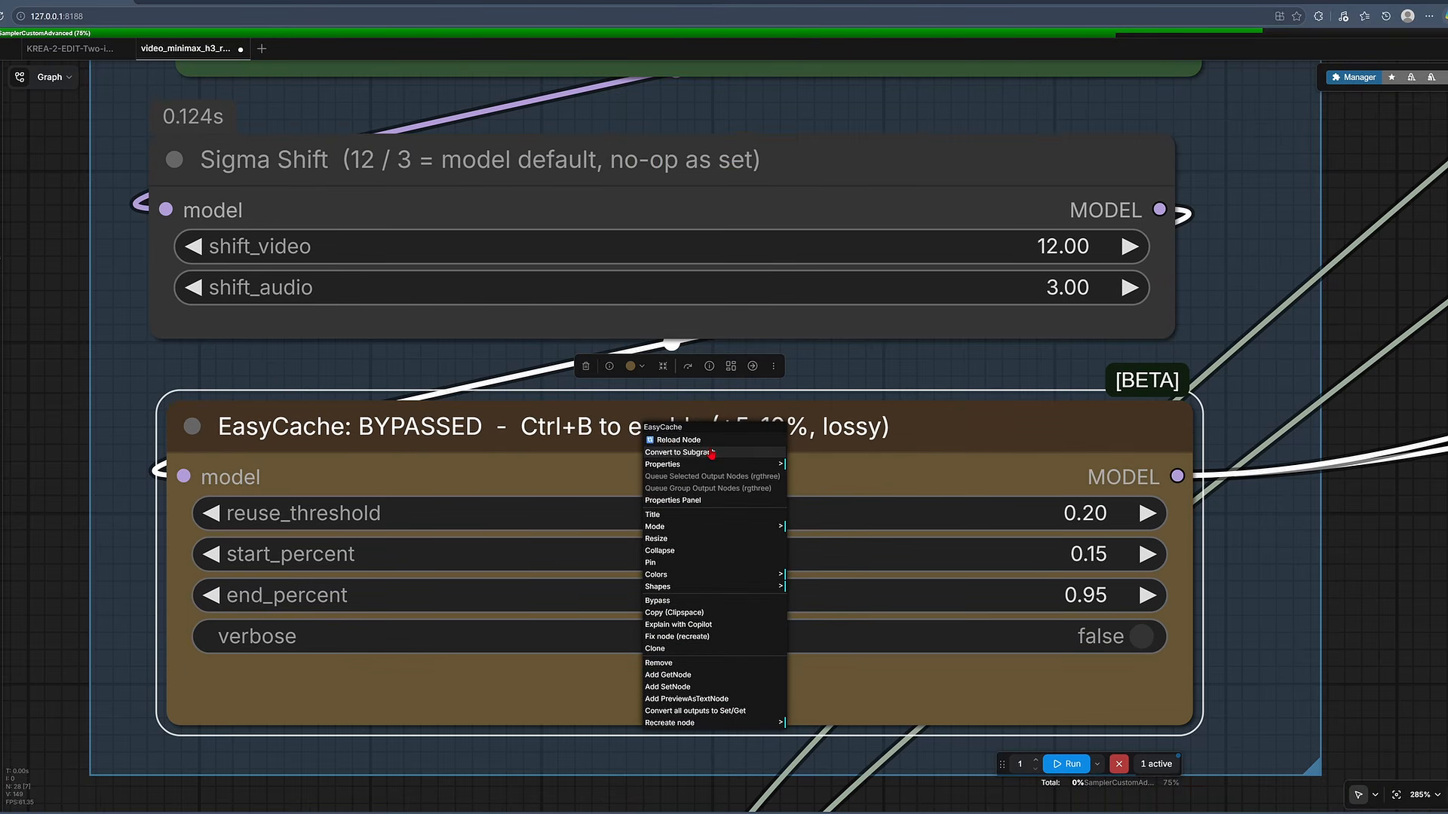
pyautogui.scroll(-7, 712, 453)
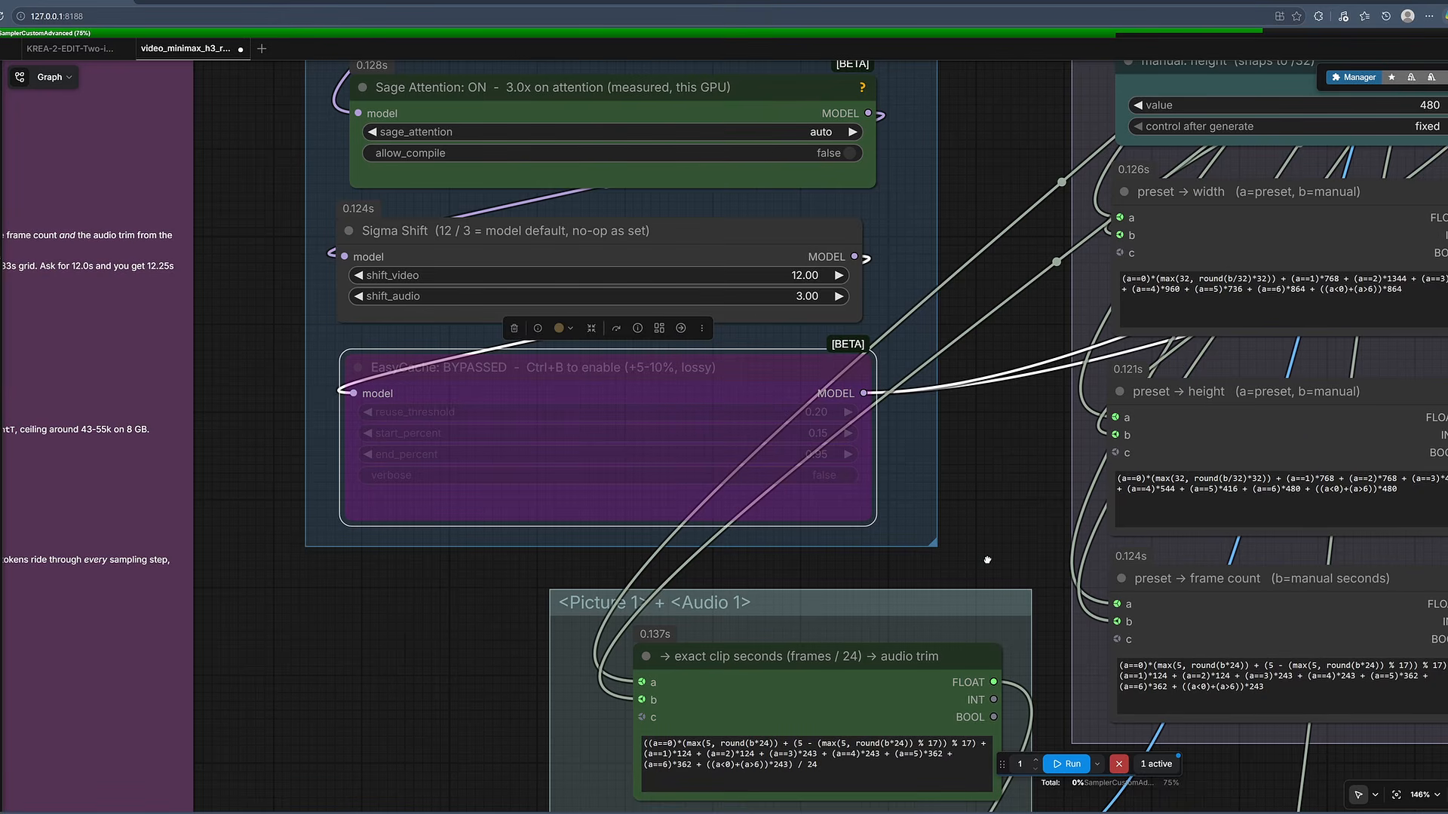
# Step: Shift the RandomNoise and KSamplerSelect nodes slightly within the Sampling group
pyautogui.moveTo(987, 560); pyautogui.dragTo(639, 443)
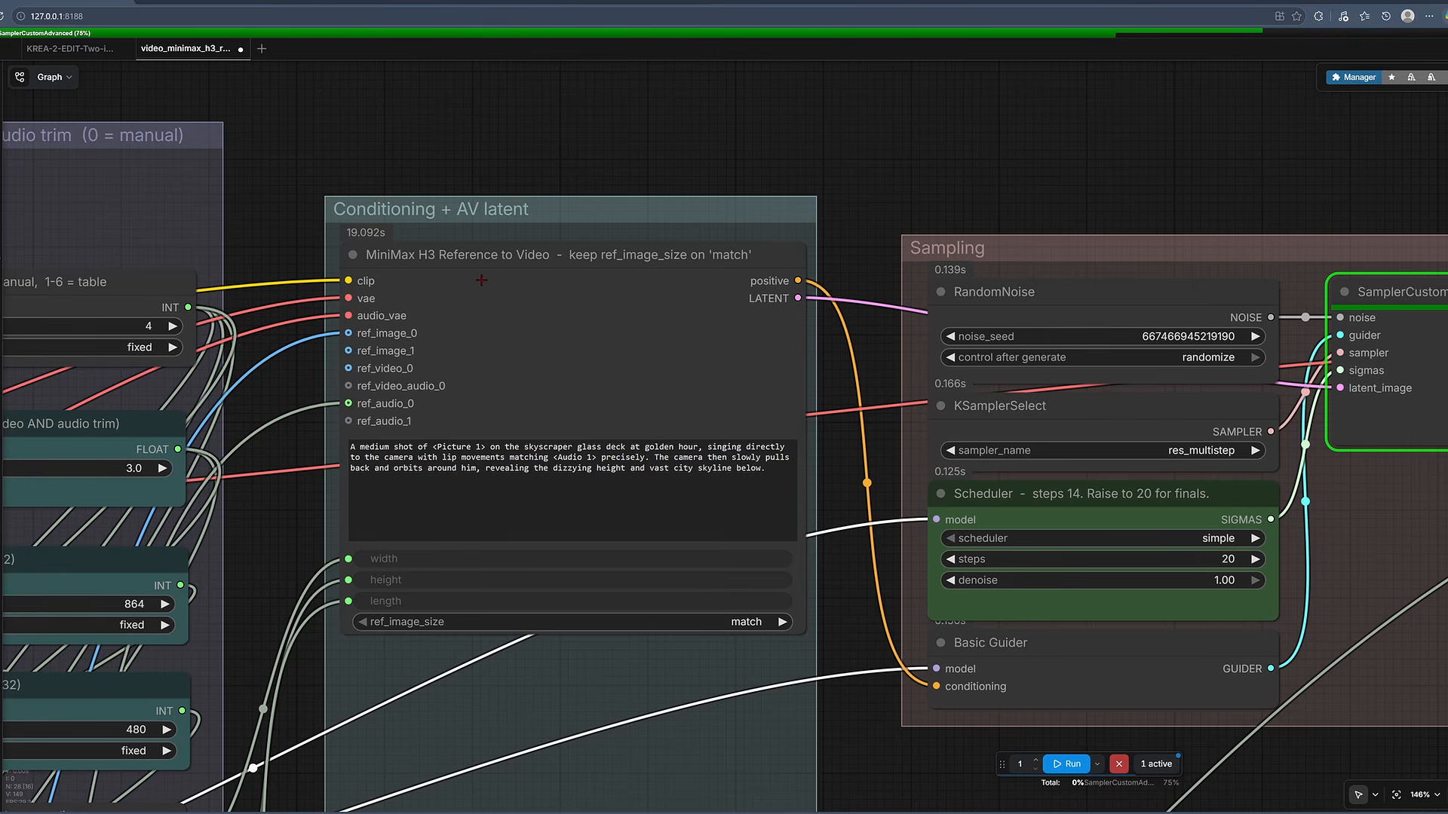
pyautogui.scroll(3, 911, 269)
pyautogui.click(912, 269)
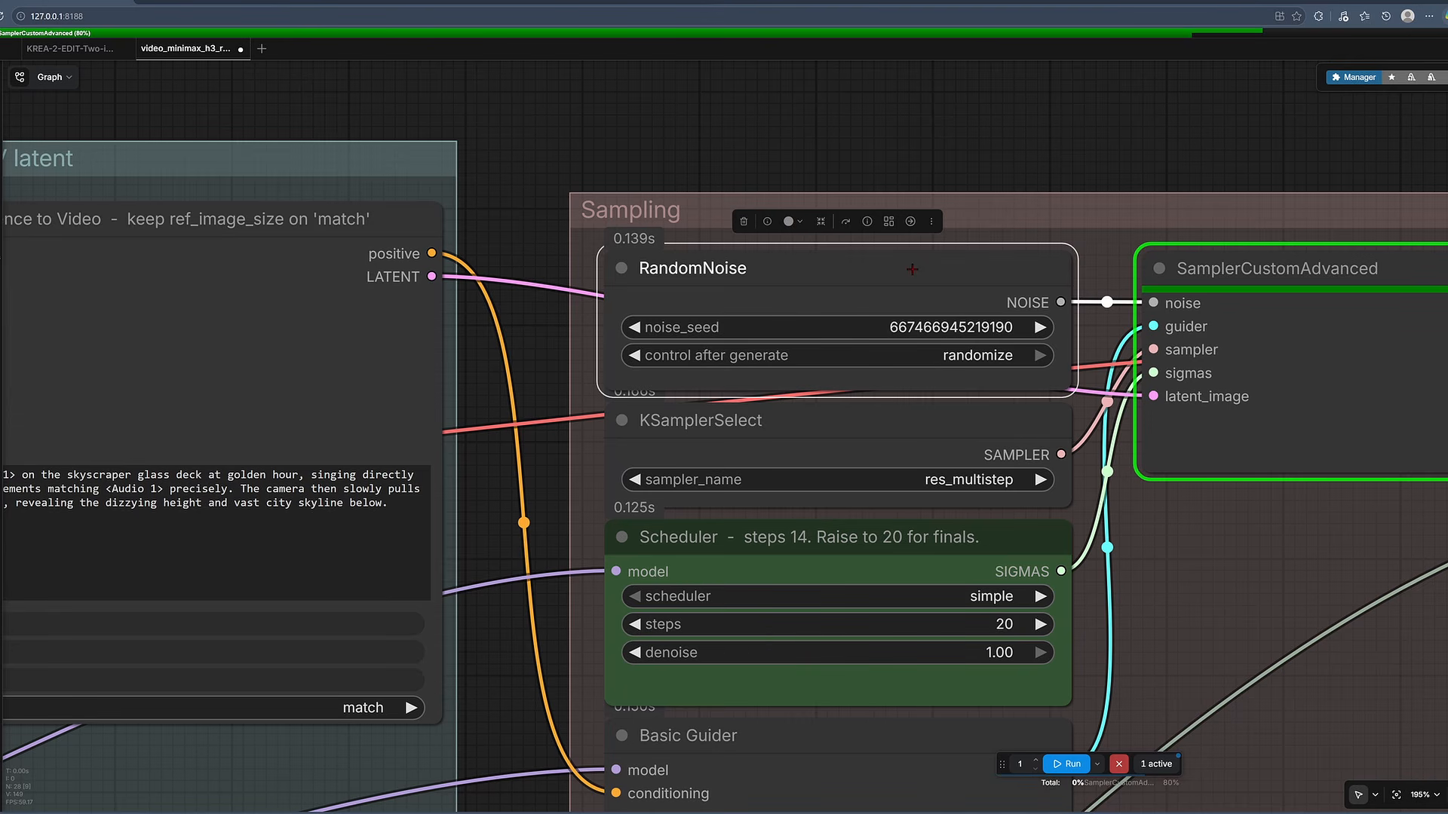
pyautogui.moveTo(912, 269); pyautogui.dragTo(924, 255)
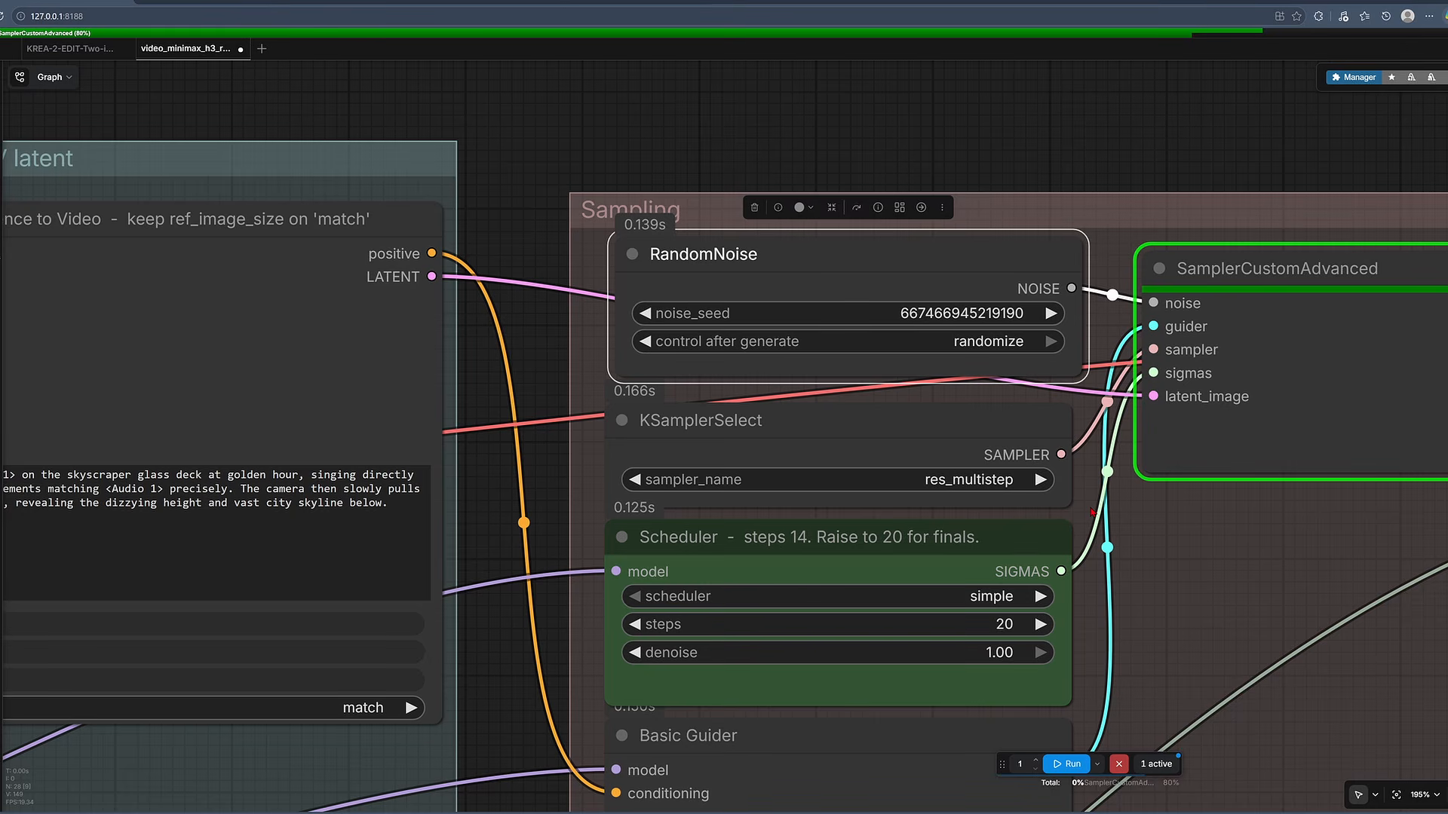
pyautogui.moveTo(1069, 503); pyautogui.dragTo(1070, 497)
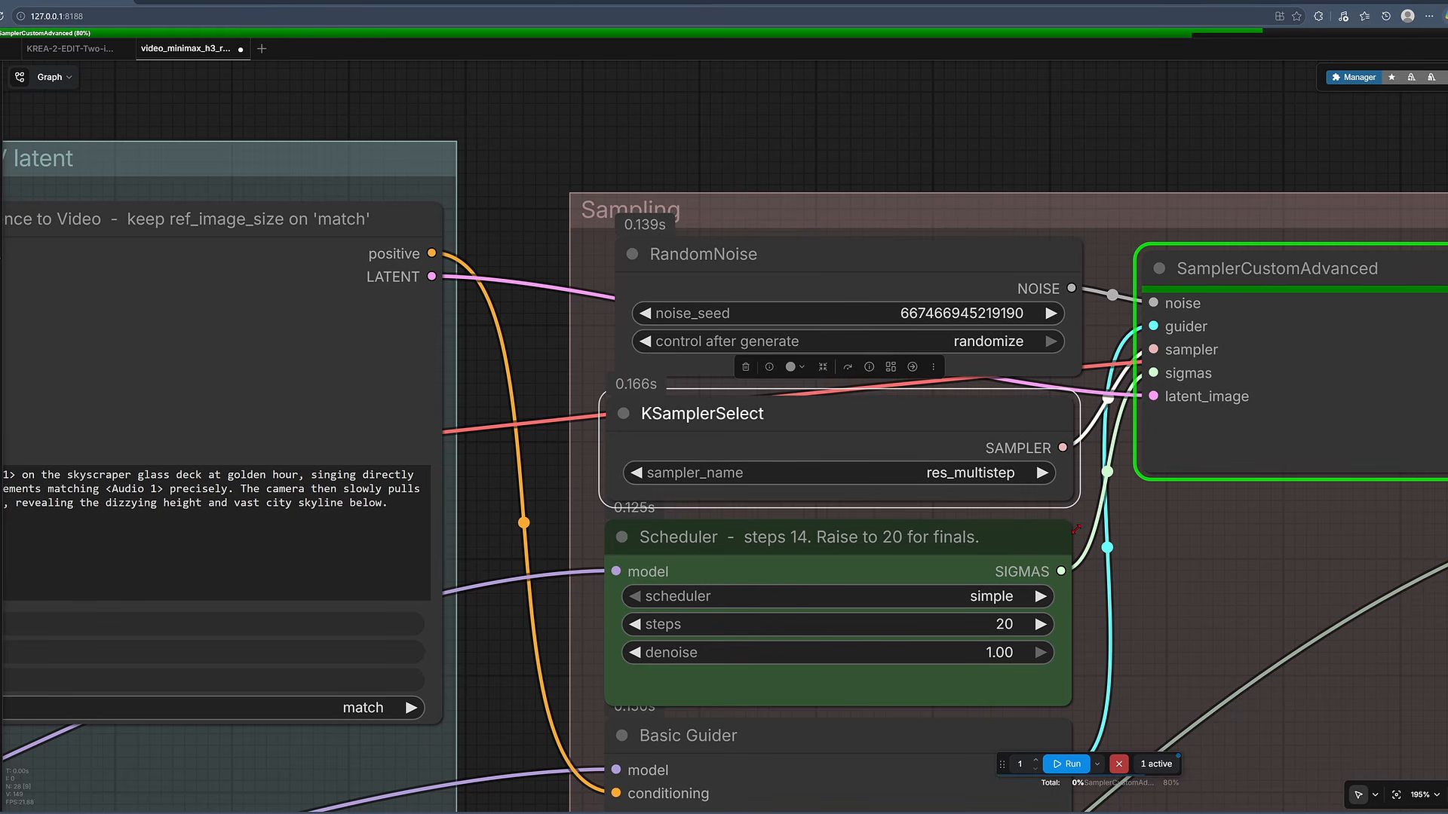
# Step: Open the Scheduler node's steps value and keep it at 20
pyautogui.scroll(2, 1077, 530)
pyautogui.click(1013, 625)
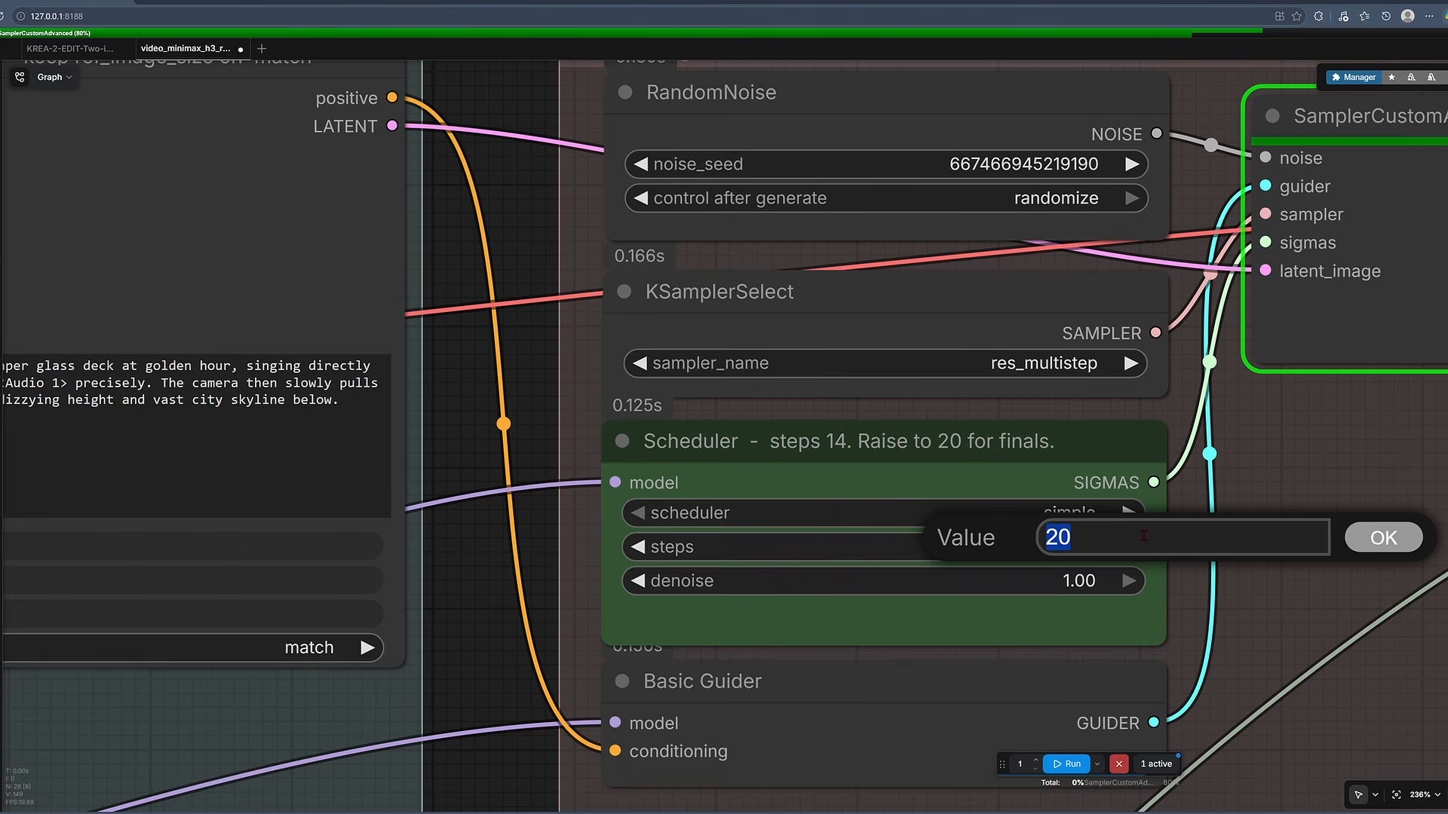
pyautogui.press('Return')
pyautogui.scroll(-5, 562, 557)
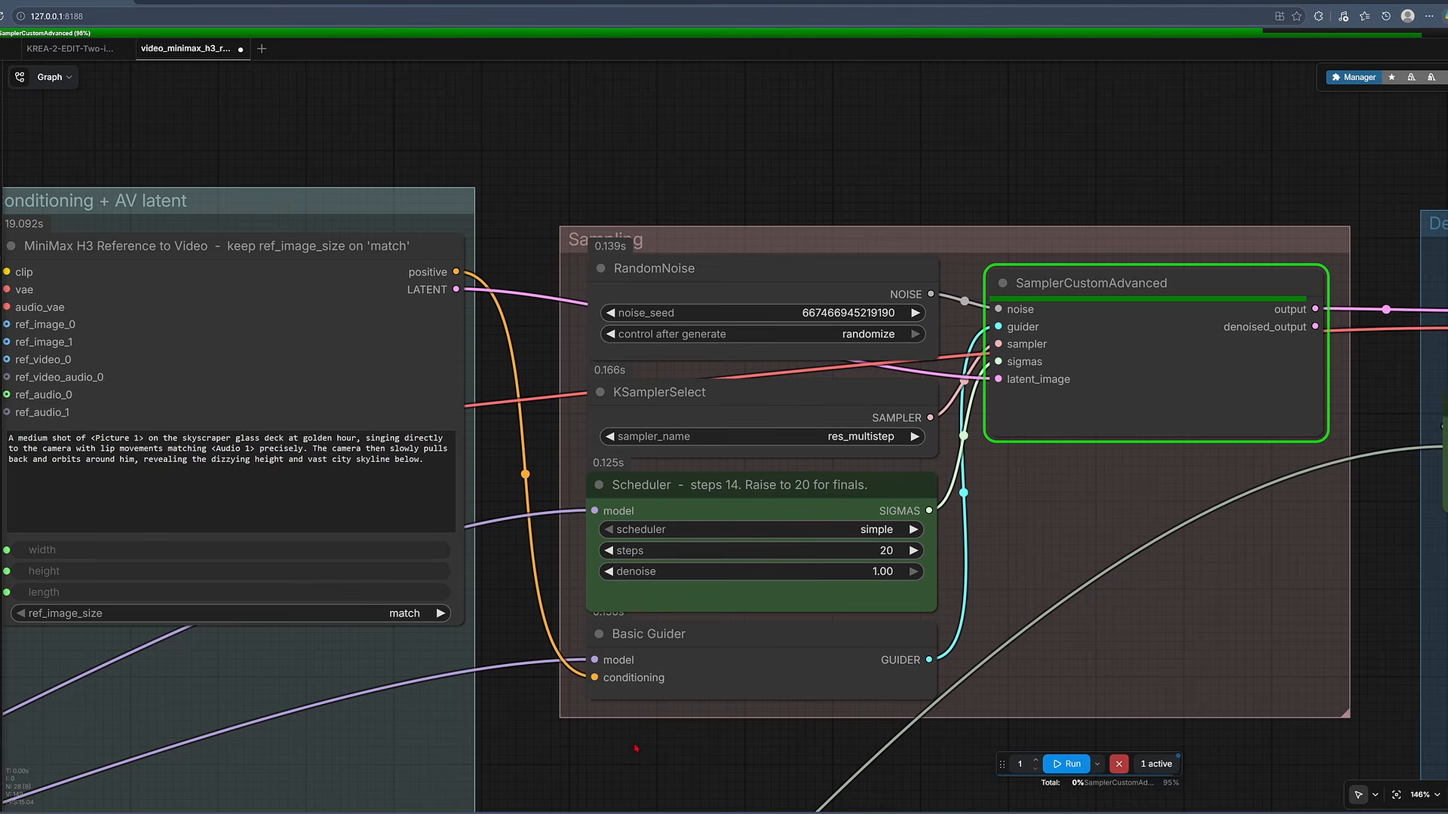
# Step: Move the Basic Guider node slightly down and review the SamplerCustomAdvanced and Decode + mux nodes
pyautogui.moveTo(679, 664); pyautogui.dragTo(679, 670)
pyautogui.hscroll(5, 1014, 172)
pyautogui.scroll(-1, 1014, 172)
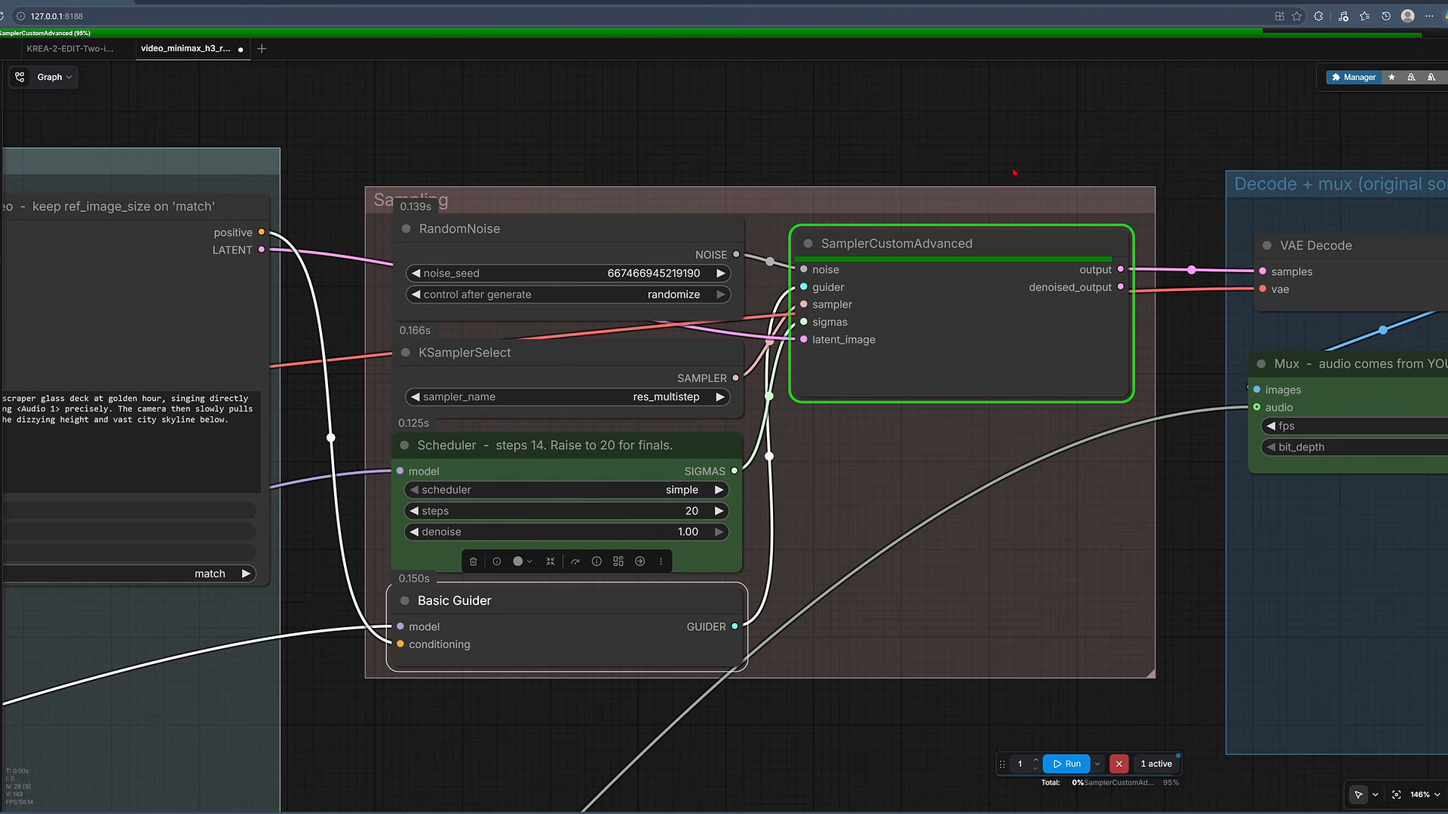
pyautogui.scroll(-3, 554, 648)
pyautogui.hscroll(5, 554, 648)
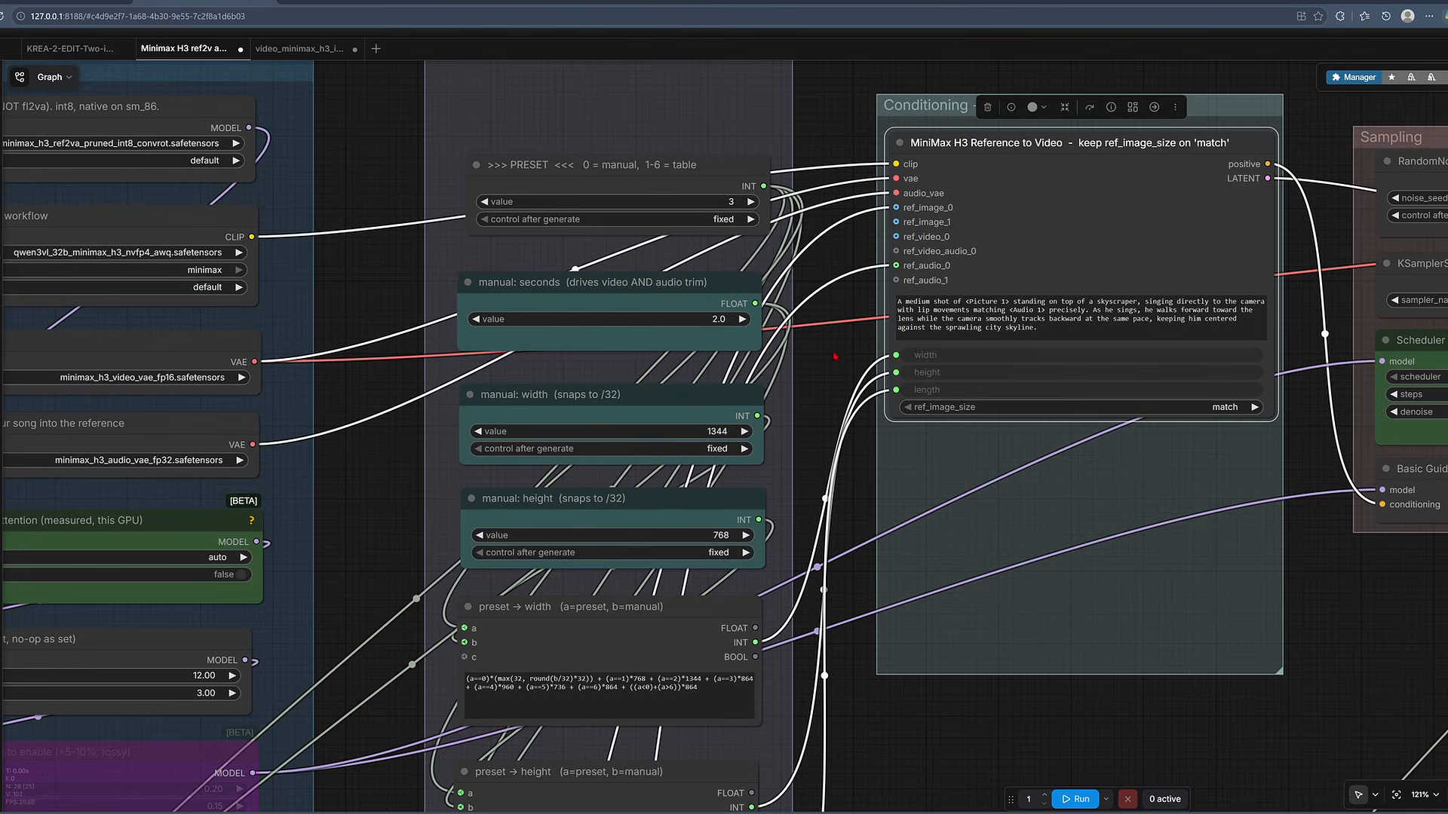
# Step: Review the preset width, height and clip-seconds expression nodes and the Picture 1 input node
pyautogui.click(836, 442)
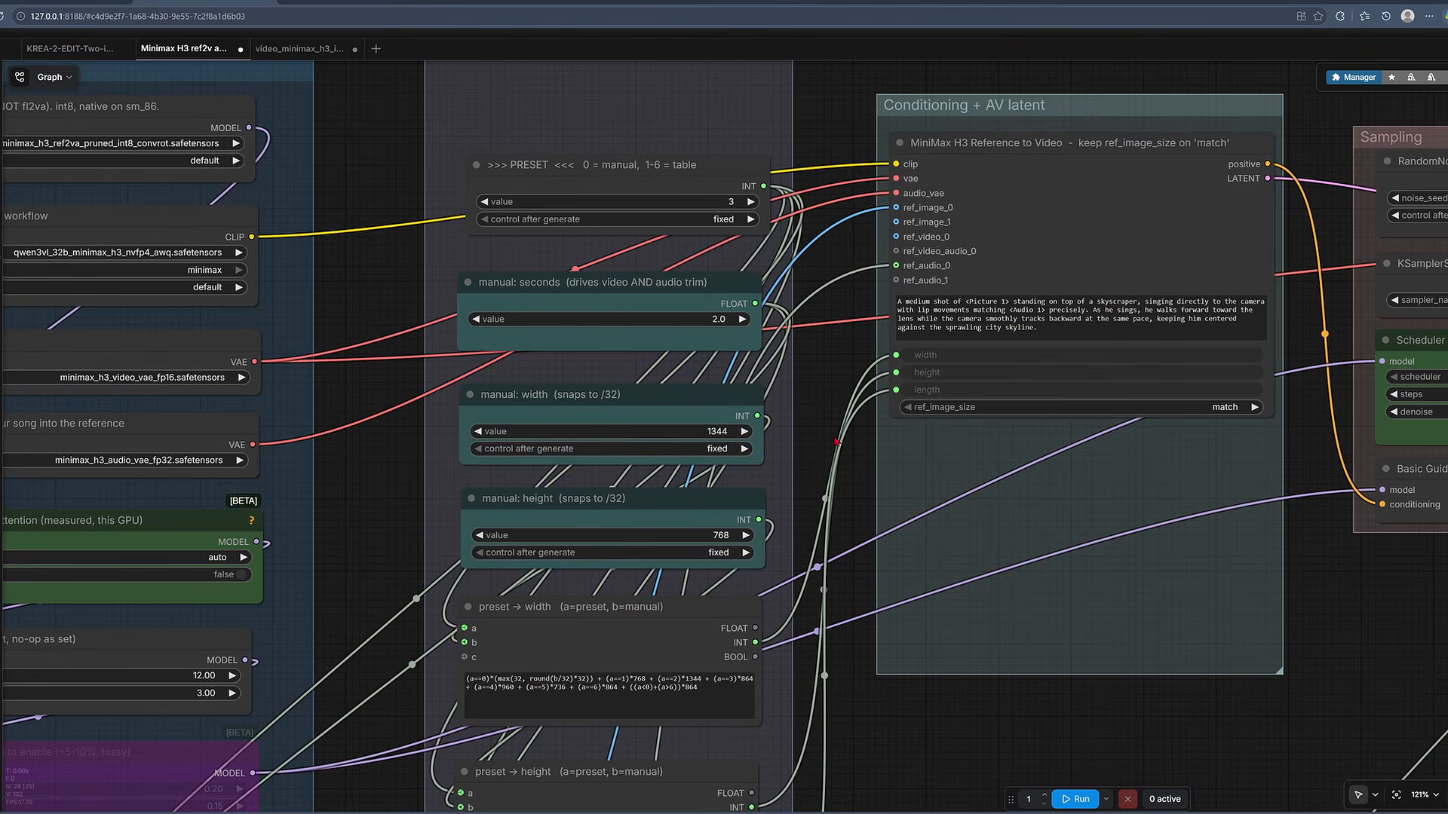
pyautogui.moveTo(876, 734); pyautogui.dragTo(950, 9)
pyautogui.moveTo(902, 362); pyautogui.dragTo(1303, 88)
pyautogui.scroll(-5, 948, 421)
pyautogui.scroll(3, 921, 427)
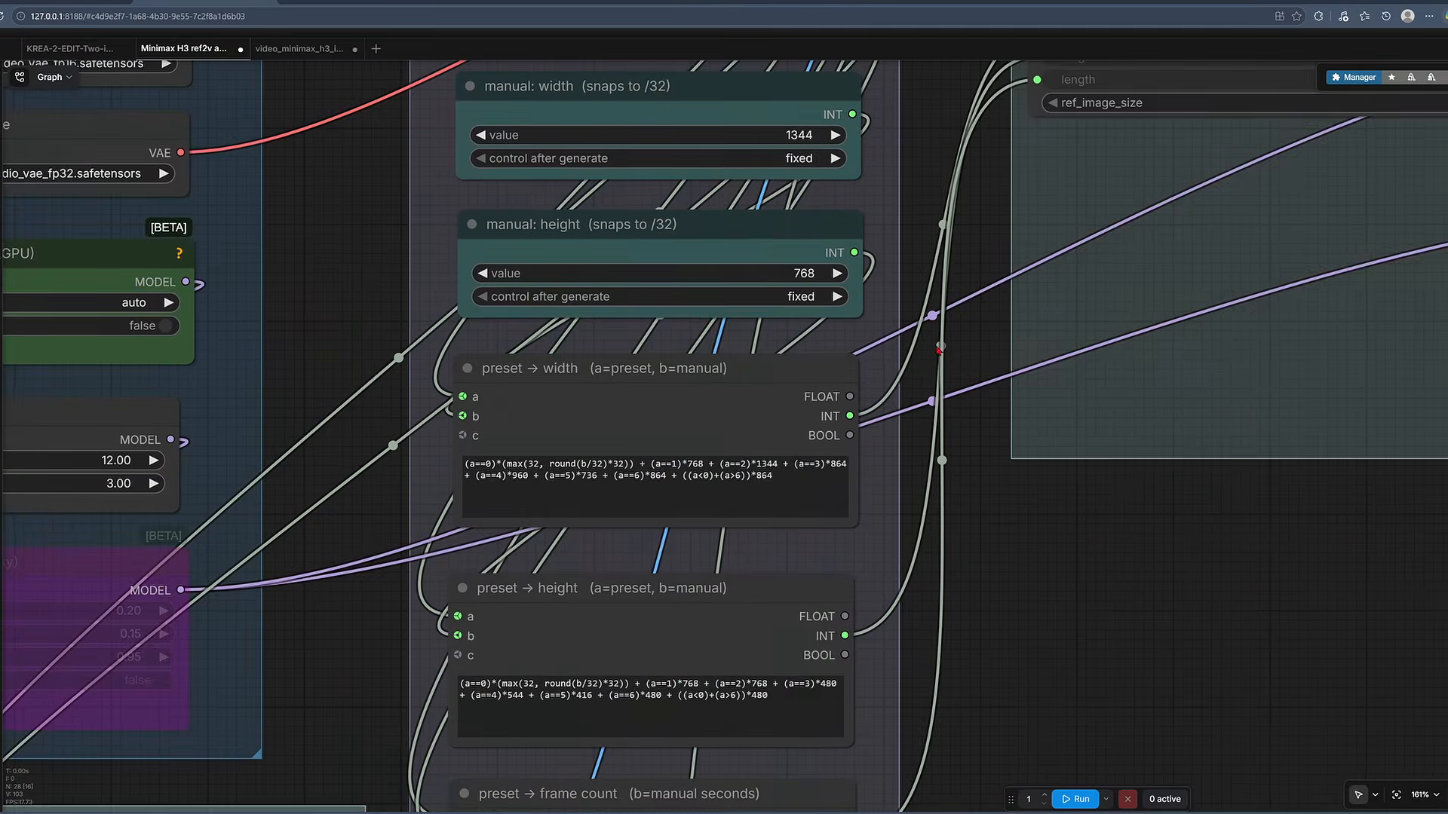
pyautogui.moveTo(334, 754); pyautogui.dragTo(915, 3)
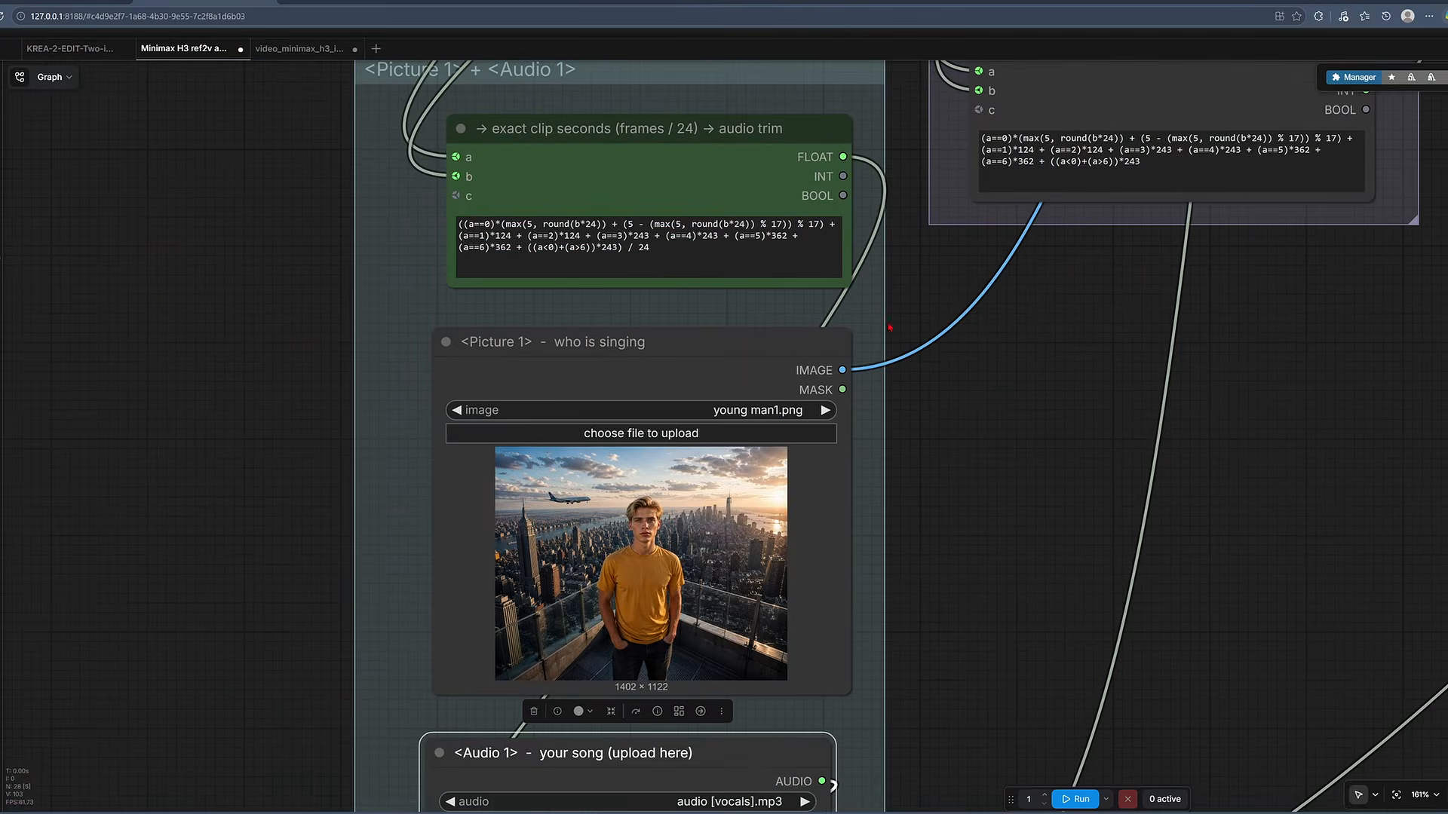
pyautogui.moveTo(889, 327); pyautogui.dragTo(494, 733)
# Step: Return to the PRESET and MiniMax H3 Reference to Video nodes and run the workflow
pyautogui.moveTo(1238, 387); pyautogui.dragTo(642, 807)
pyautogui.moveTo(1078, 423); pyautogui.dragTo(967, 770)
pyautogui.moveTo(964, 152); pyautogui.dragTo(1180, 153)
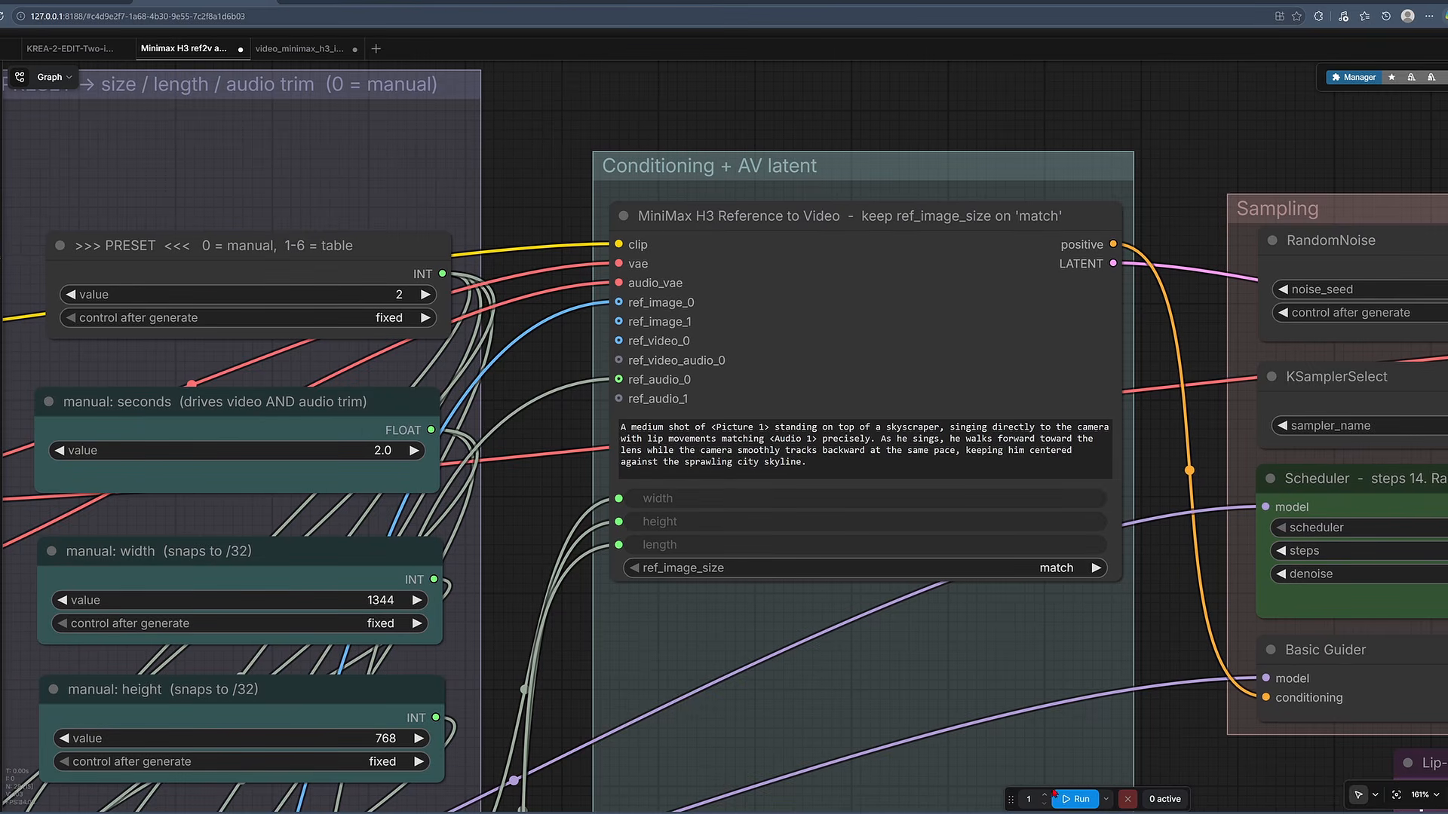
pyautogui.click(1076, 799)
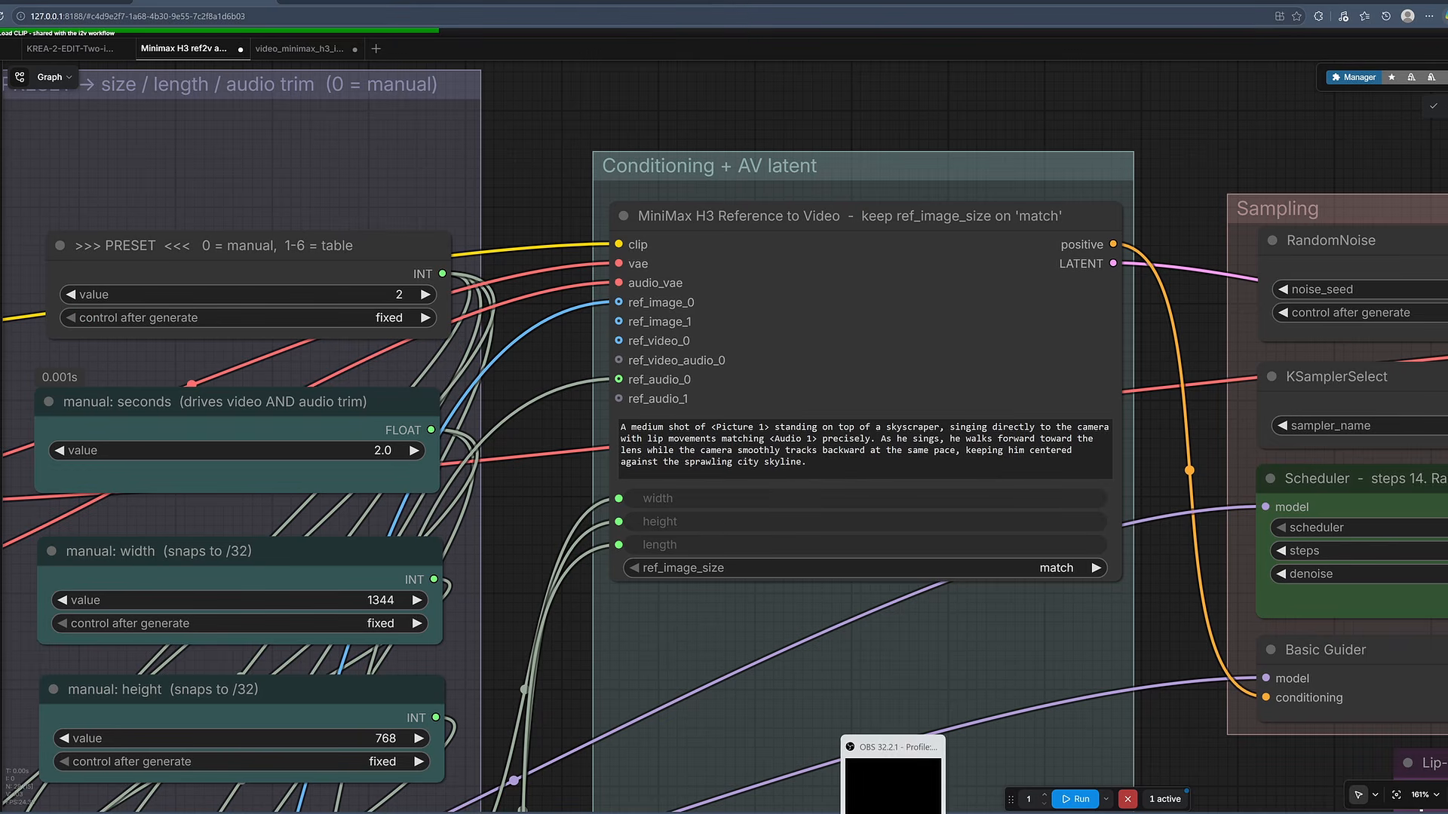
pyautogui.click(1126, 800)
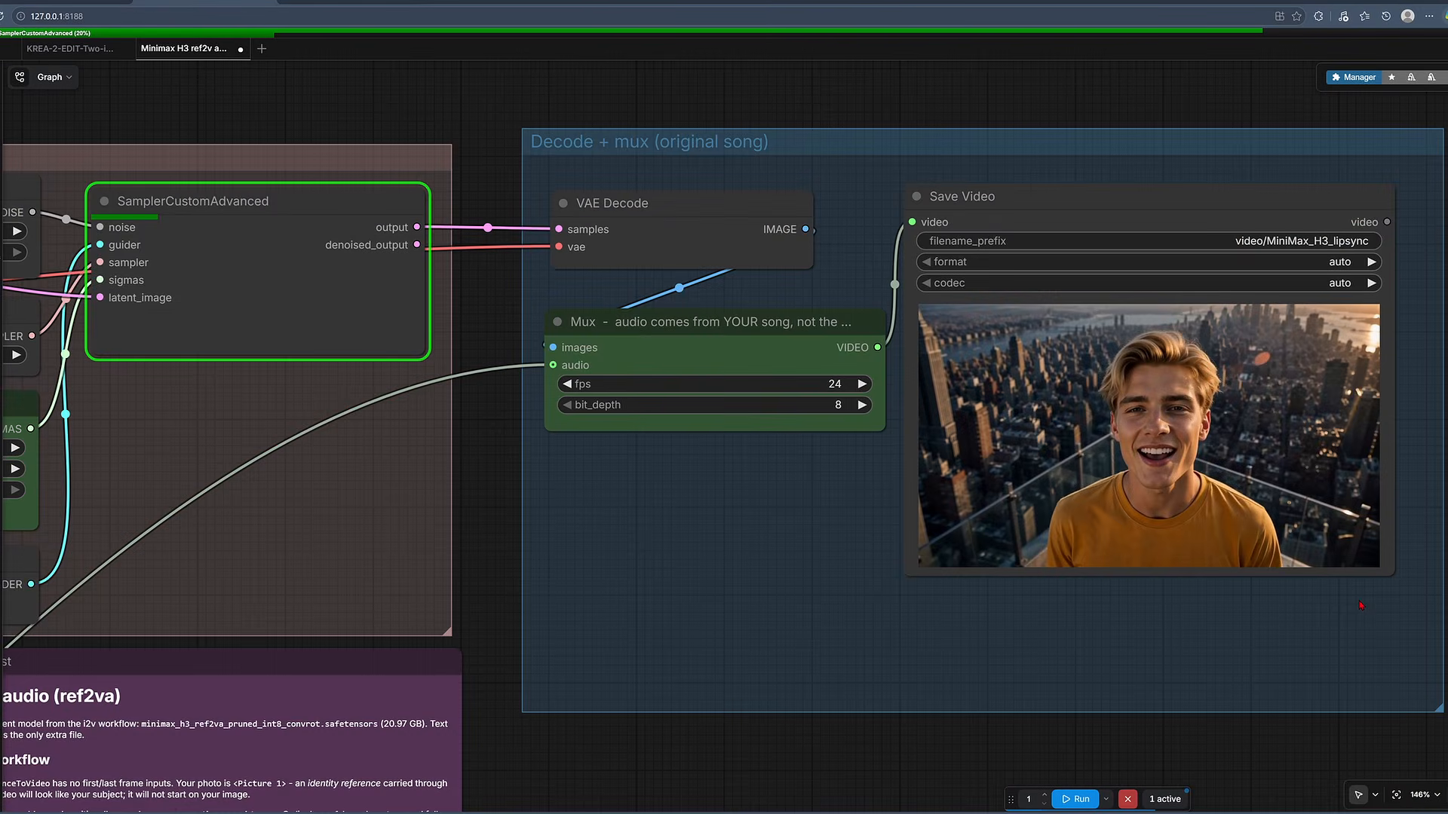
# Step: Examine the second Load Image node, the bypassed audio nodes and the lip-sync notes with the preset tables
pyautogui.scroll(4, 1227, 282)
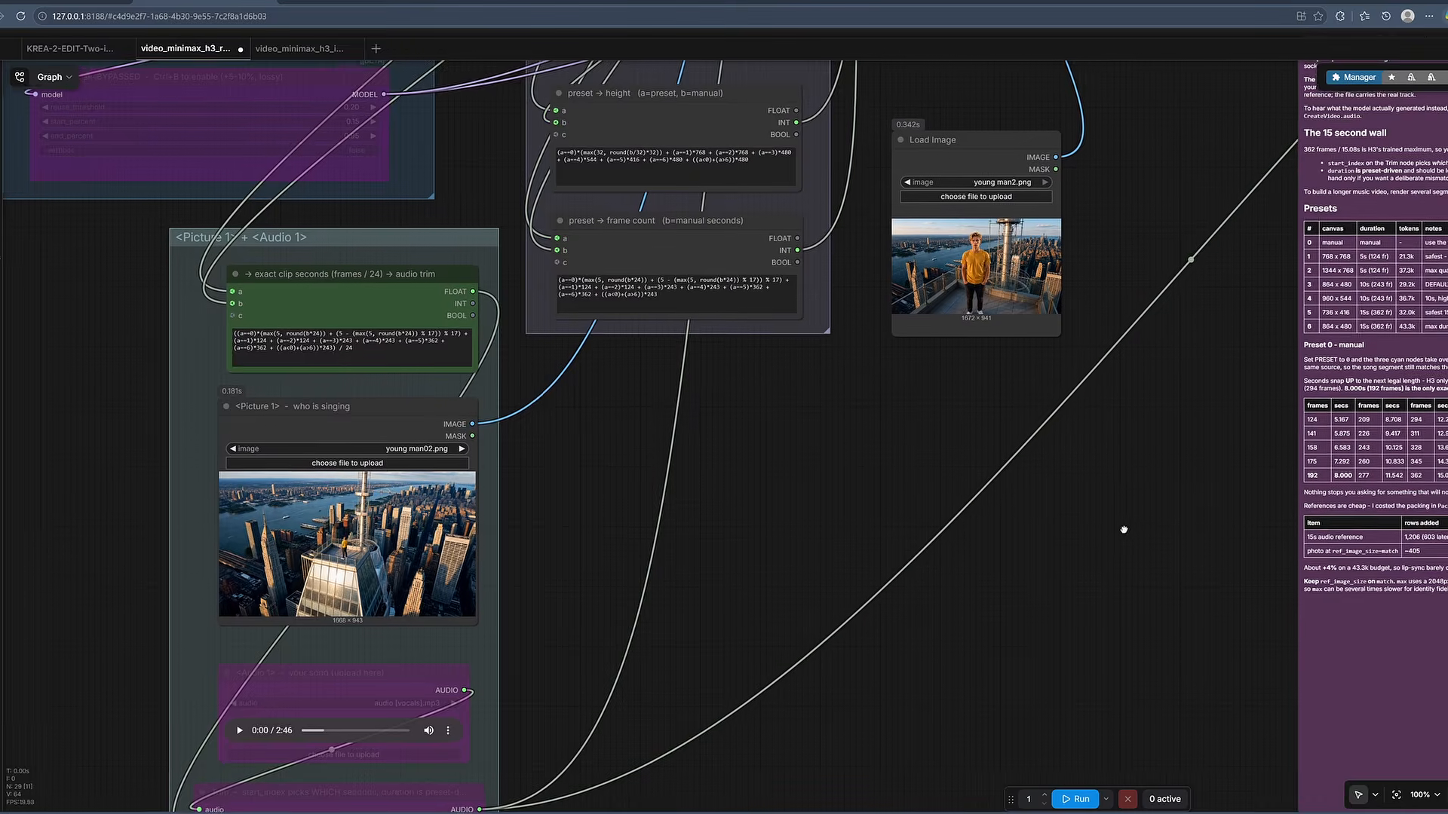
pyautogui.hscroll(10, 1124, 530)
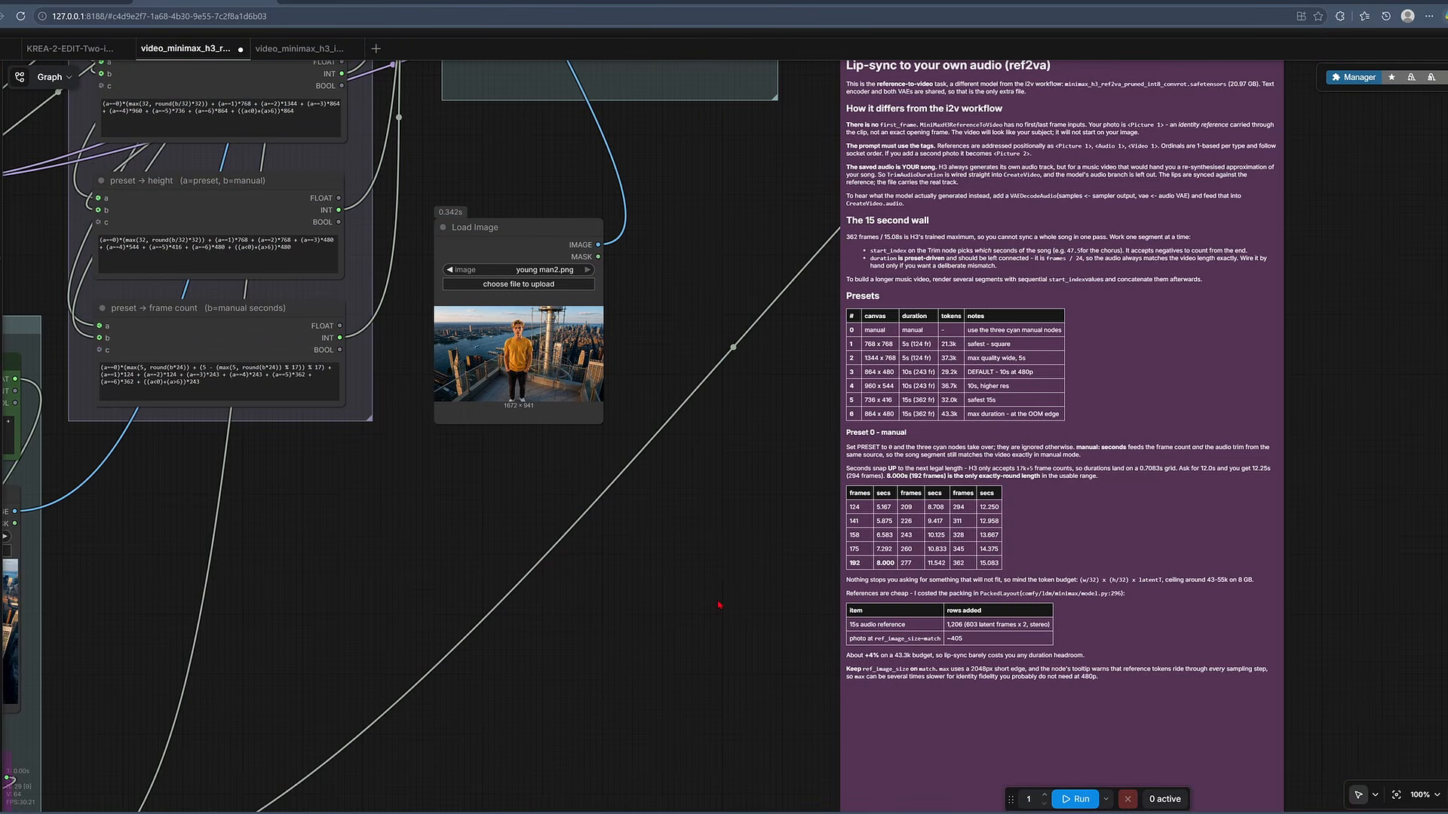
pyautogui.hscroll(-10, 852, 603)
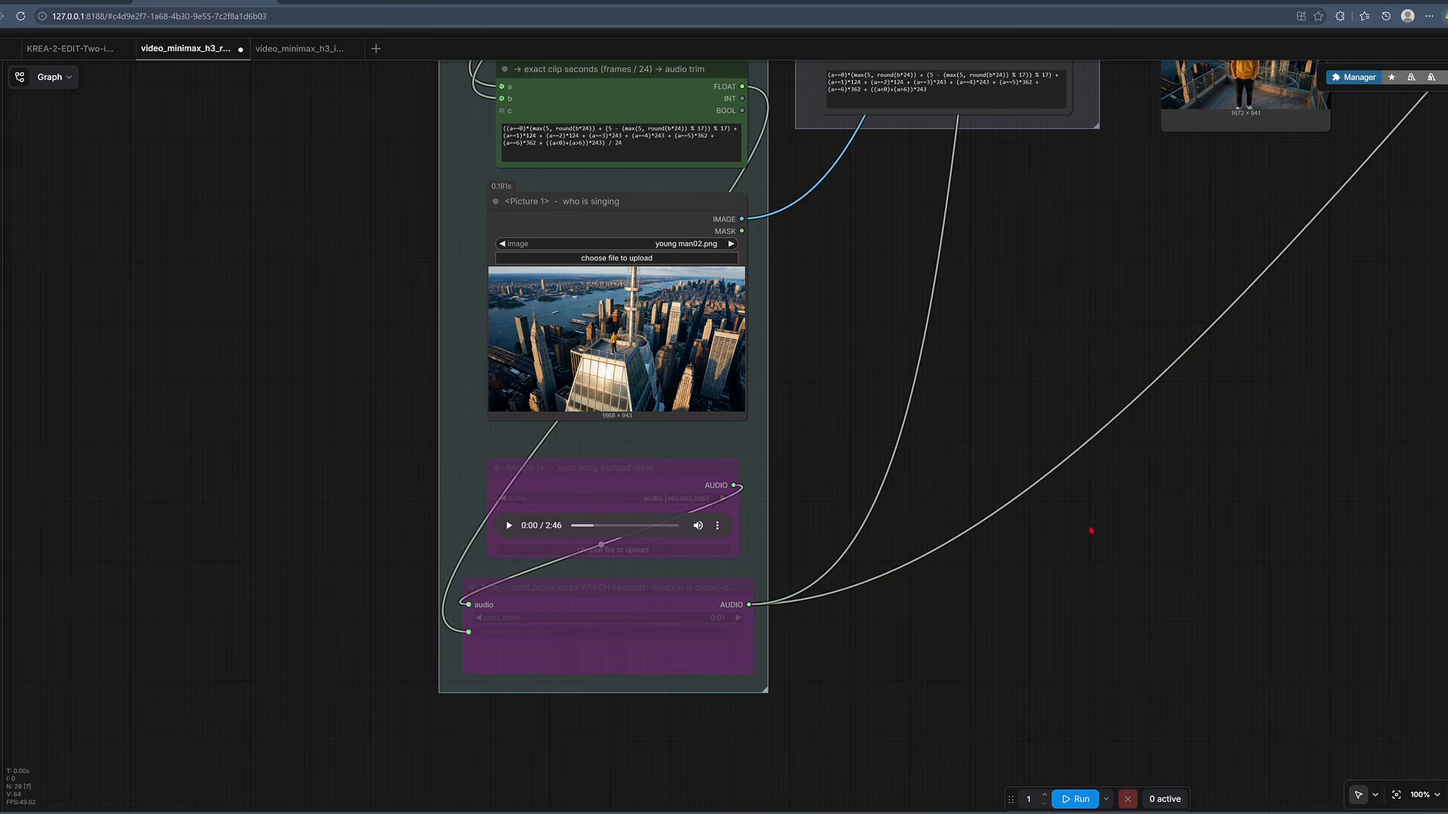
pyautogui.hscroll(5, 1177, 483)
pyautogui.scroll(4, 1176, 482)
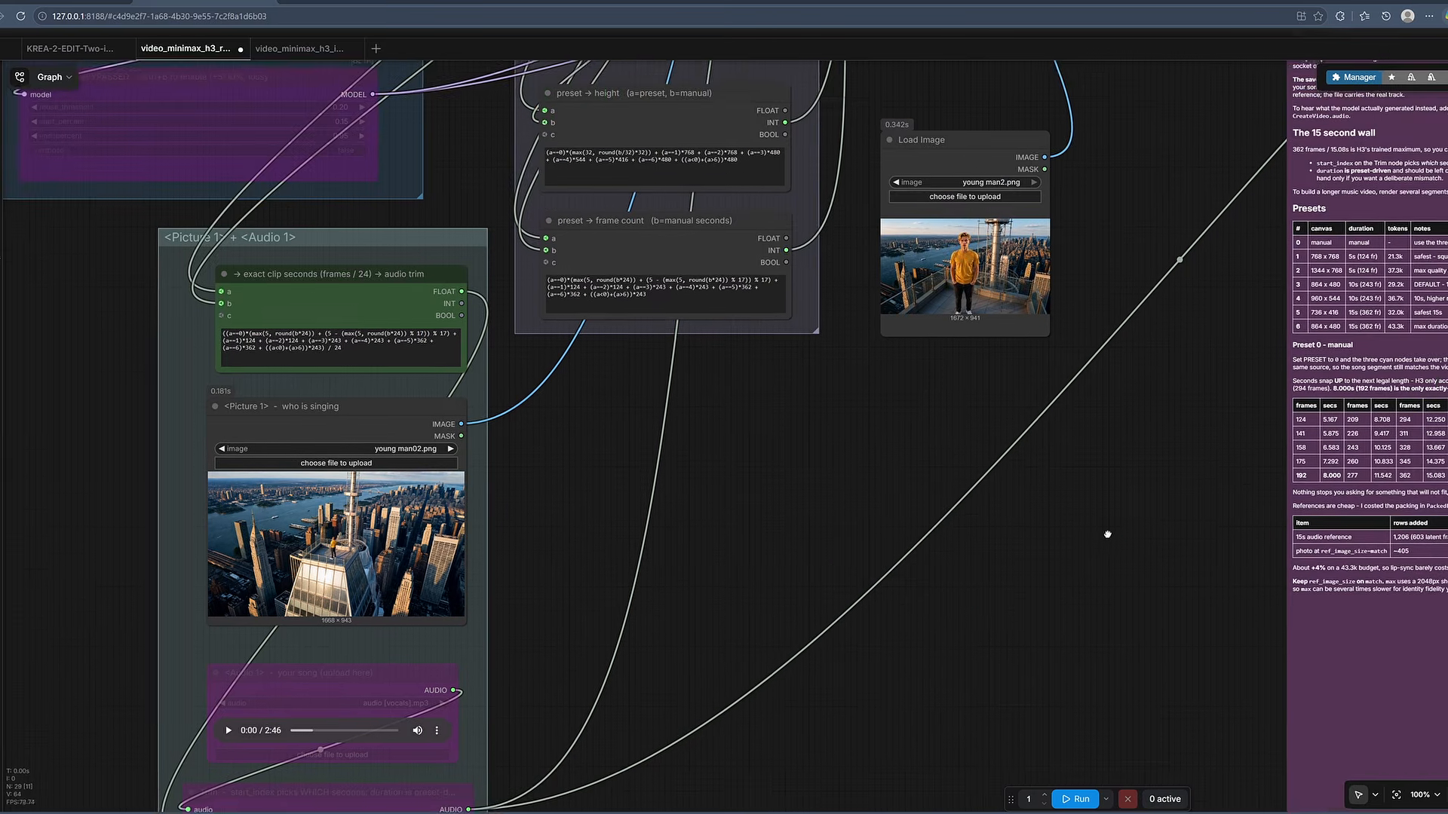
pyautogui.moveTo(1137, 506); pyautogui.dragTo(722, 624)
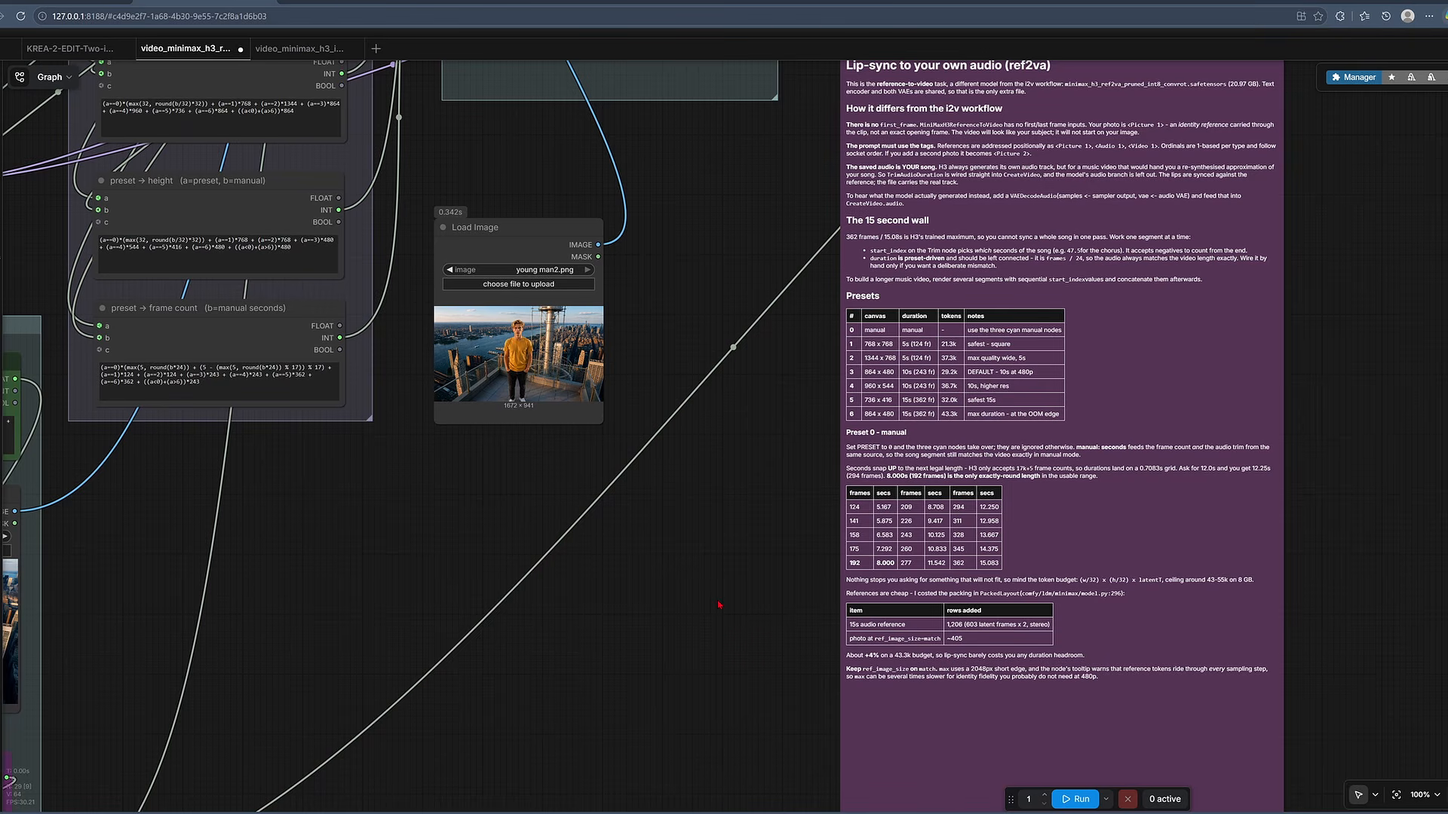
pyautogui.hscroll(-10, 990, 600)
pyautogui.scroll(-4, 990, 599)
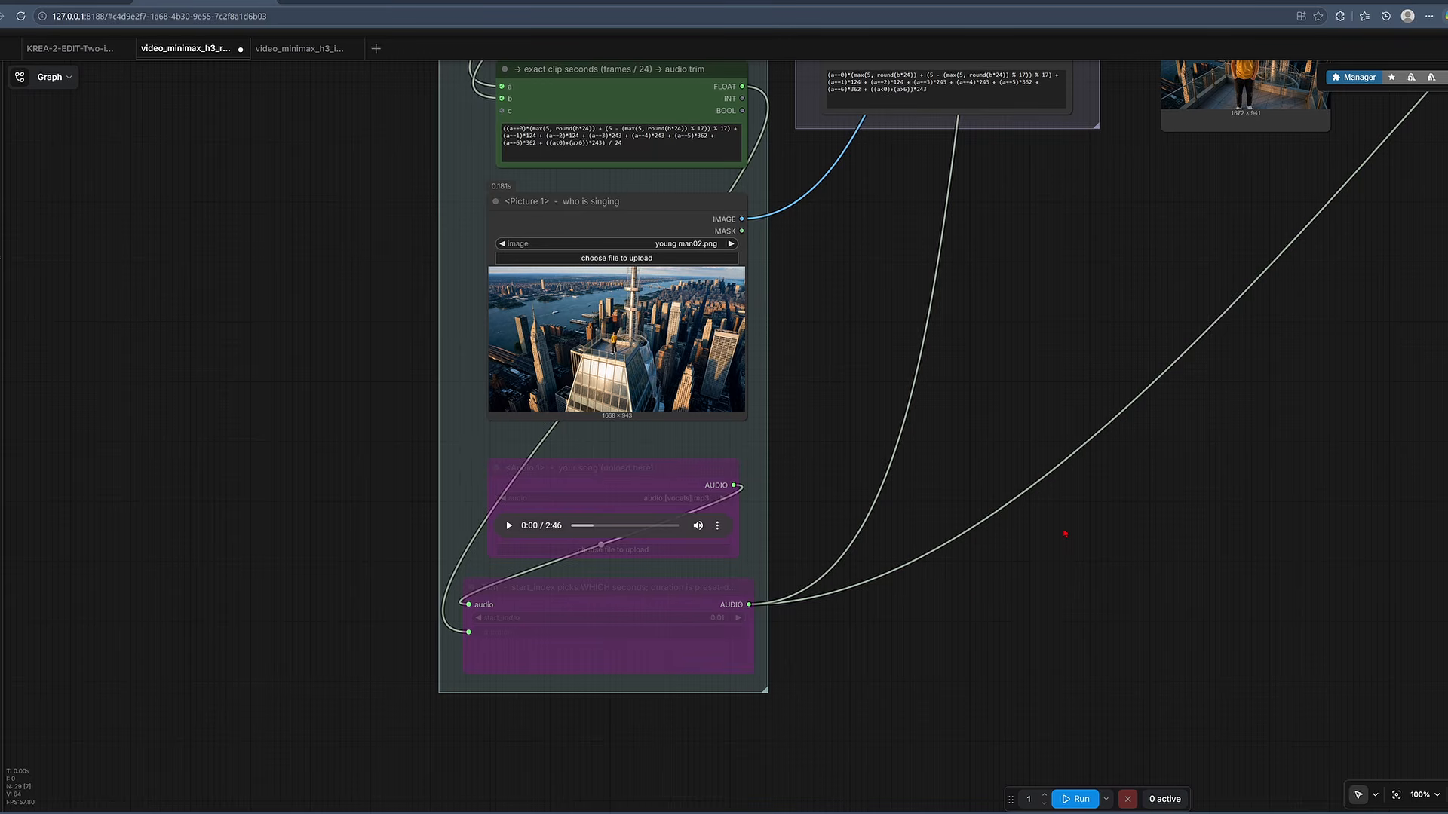
pyautogui.hscroll(3, 1212, 463)
pyautogui.scroll(2, 1212, 462)
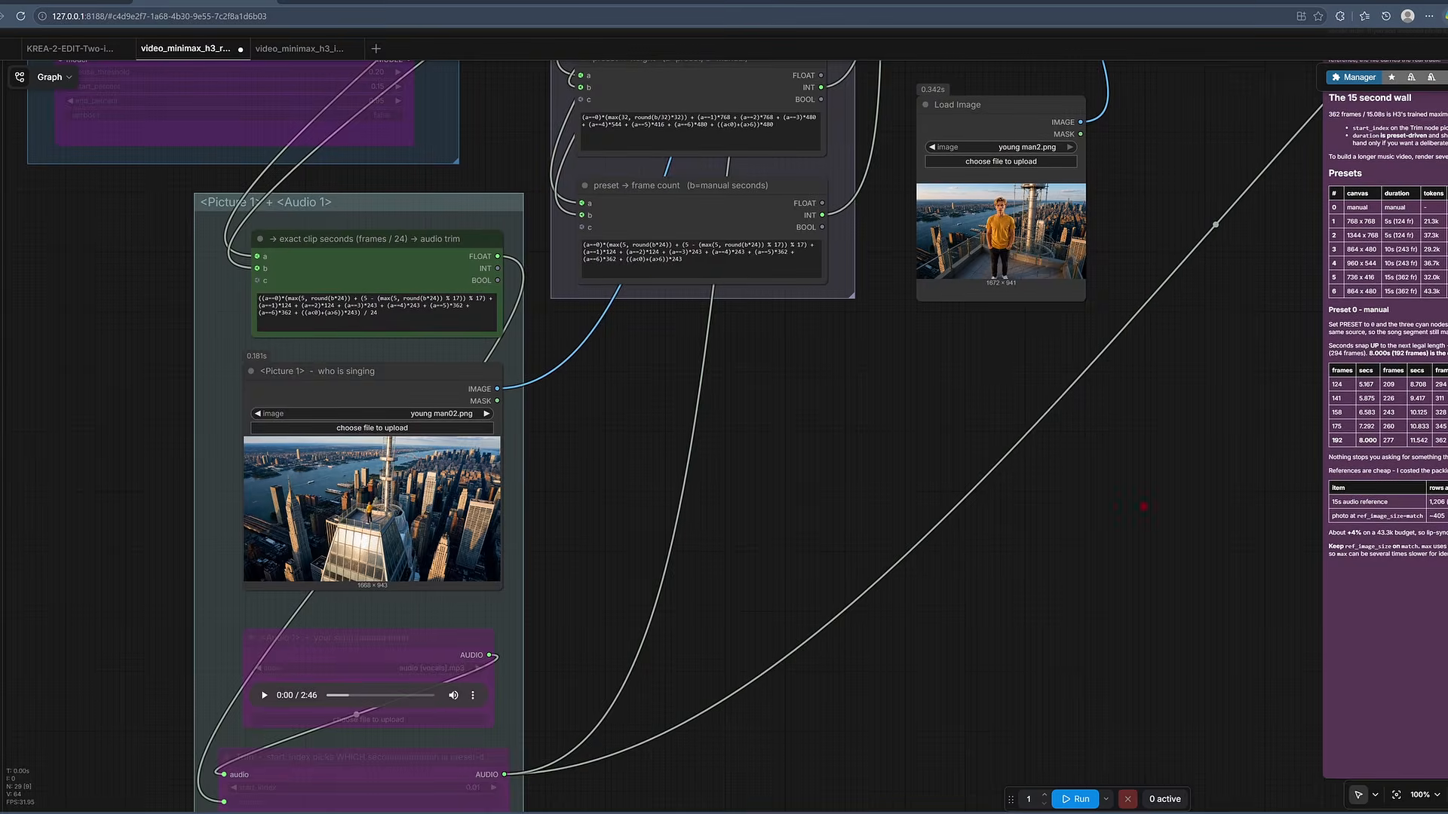
pyautogui.hscroll(6, 1139, 499)
pyautogui.scroll(2, 1138, 499)
pyautogui.hscroll(10, 776, 586)
pyautogui.scroll(5, 904, 648)
pyautogui.keyDown('ctrl'); pyautogui.scroll(4, 1043, 712); pyautogui.keyUp('ctrl')
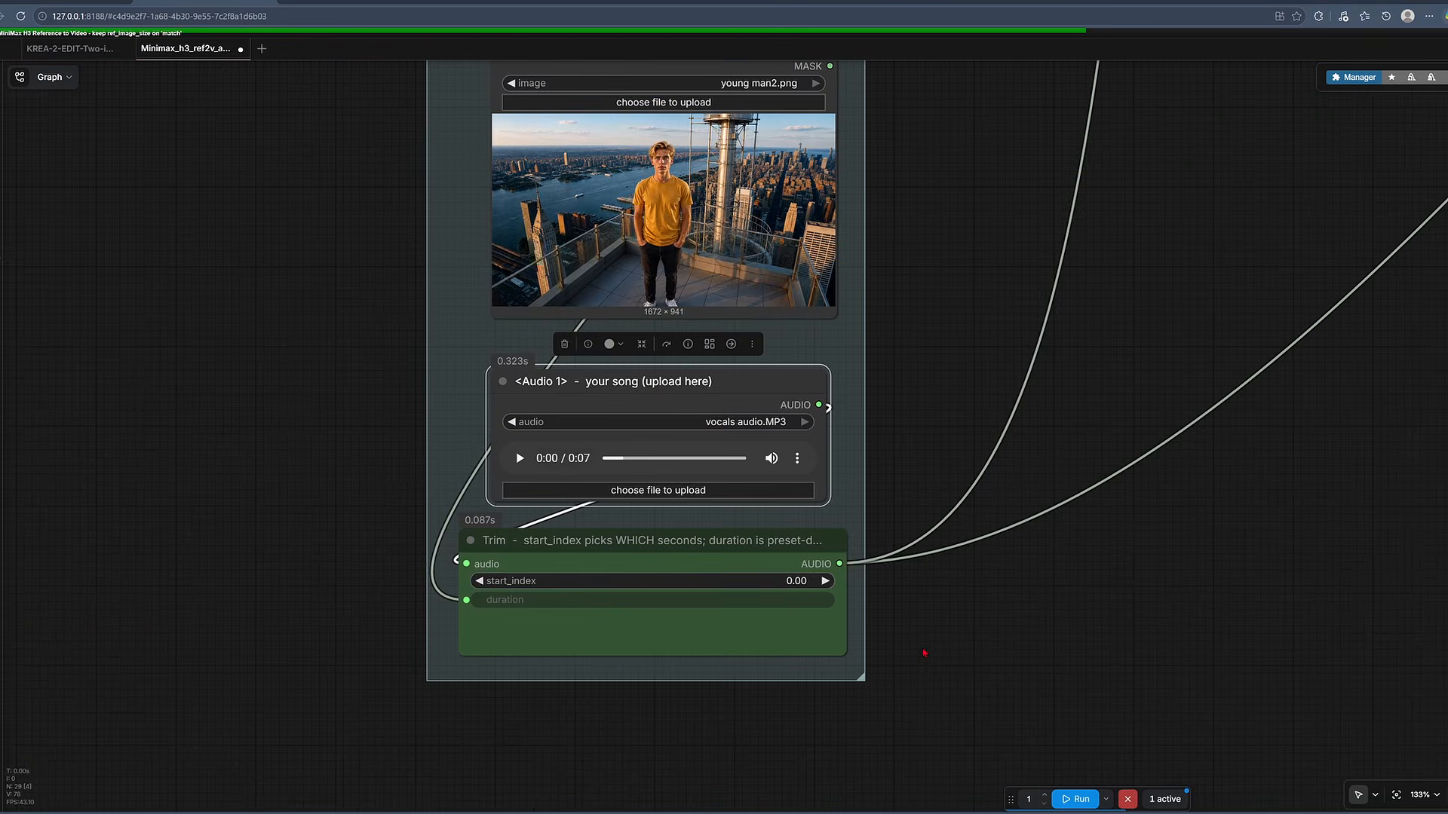
# Step: Play the vocals audio.MP3 clip in the Audio 1 node and pause it
pyautogui.scroll(4, 924, 653)
pyautogui.moveTo(1060, 663); pyautogui.dragTo(1185, 744)
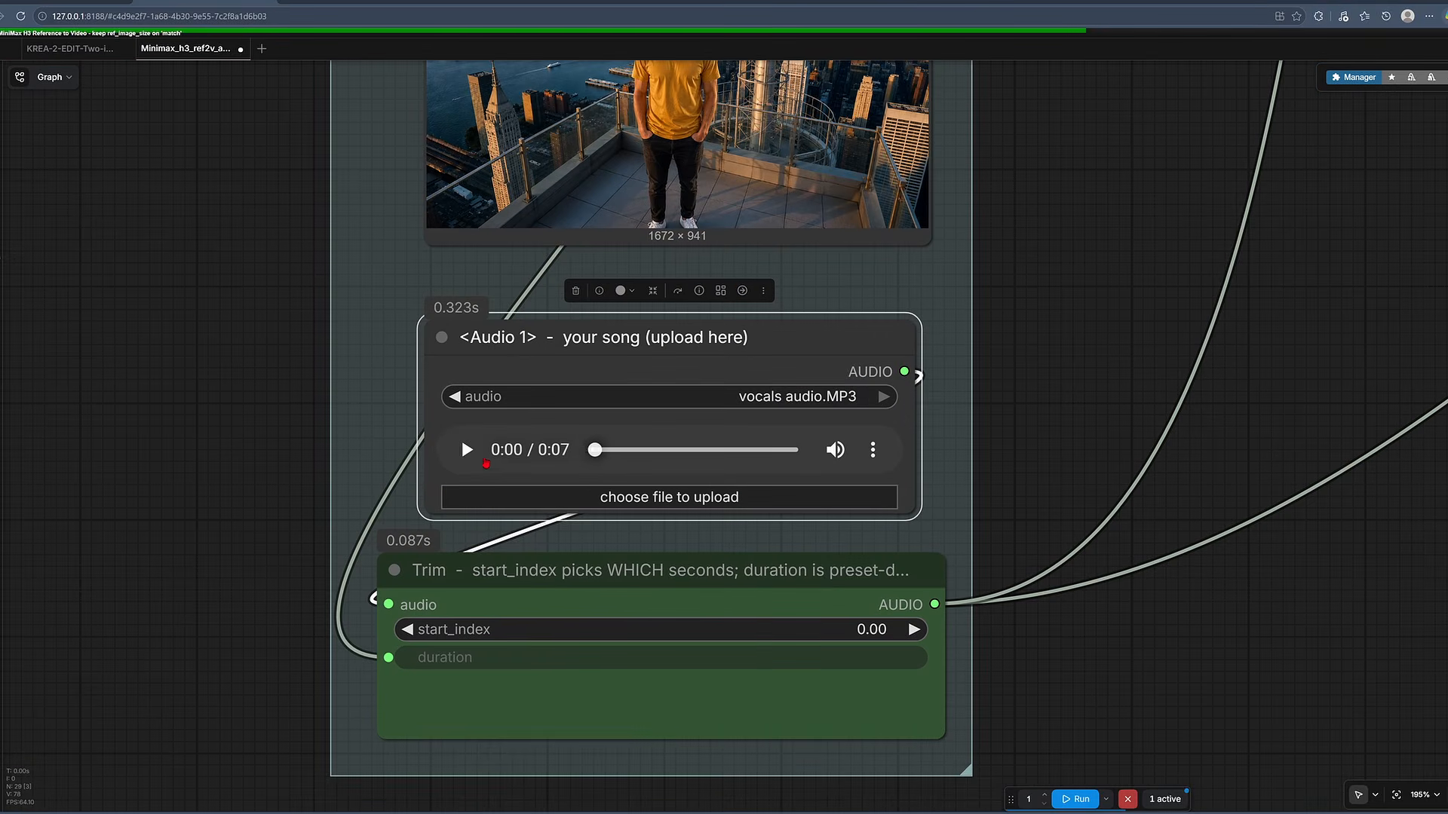
pyautogui.click(468, 451)
pyautogui.click(462, 456)
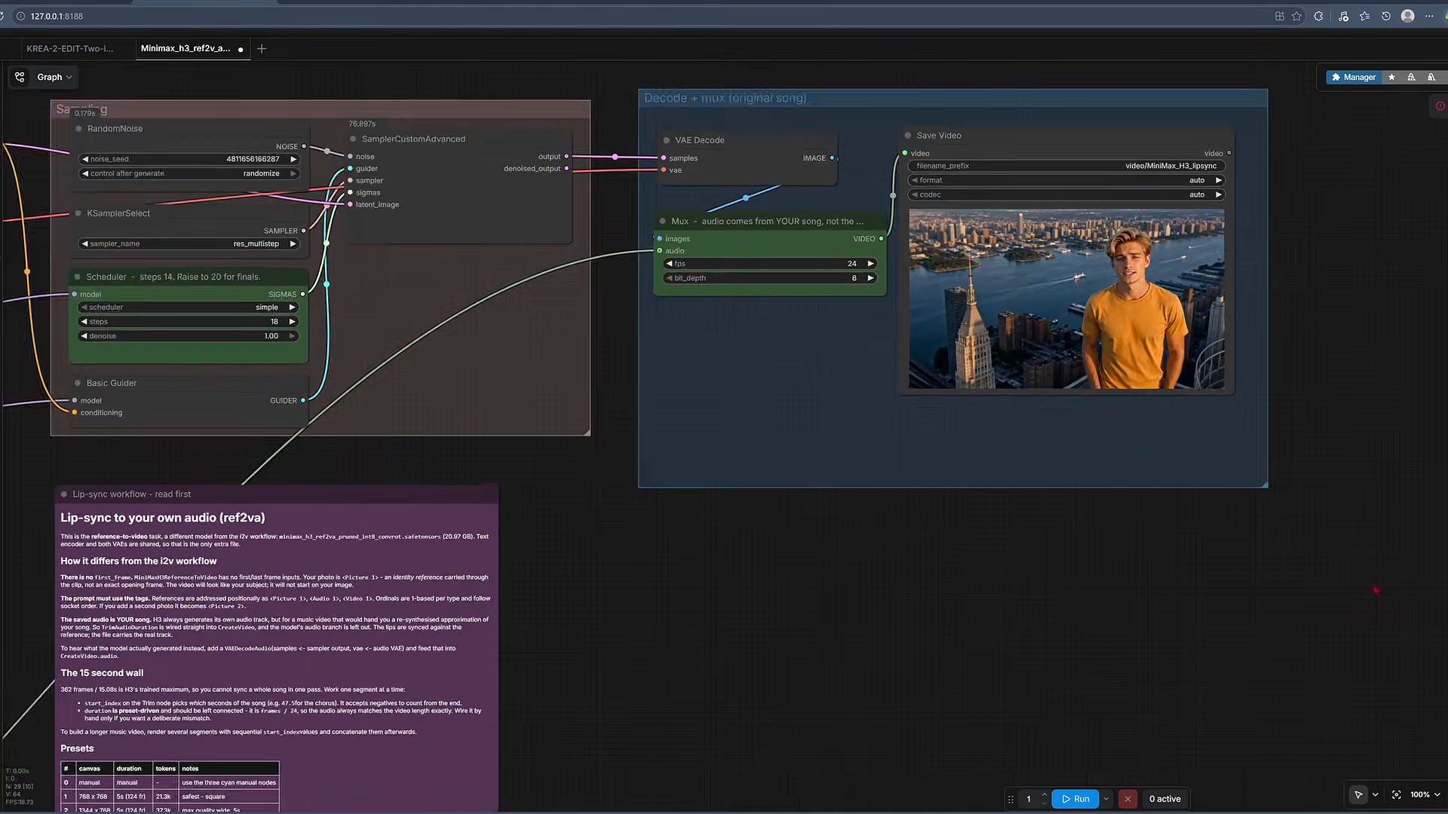
# Step: Look over the Save Video output and the Picture 1 and Audio 1 input nodes
pyautogui.scroll(2, 1377, 591)
pyautogui.moveTo(1332, 375); pyautogui.dragTo(1370, 596)
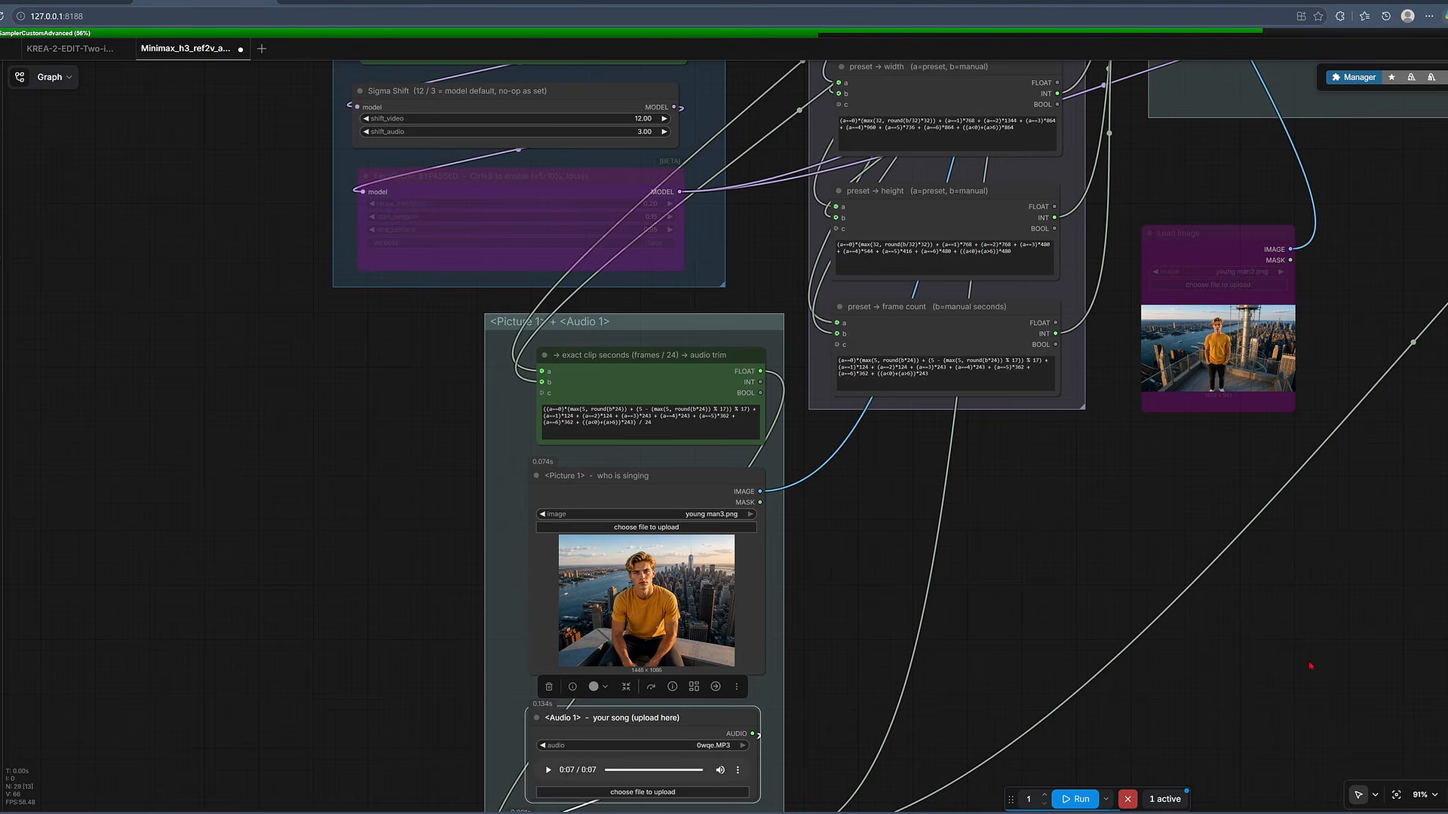
pyautogui.click(804, 677)
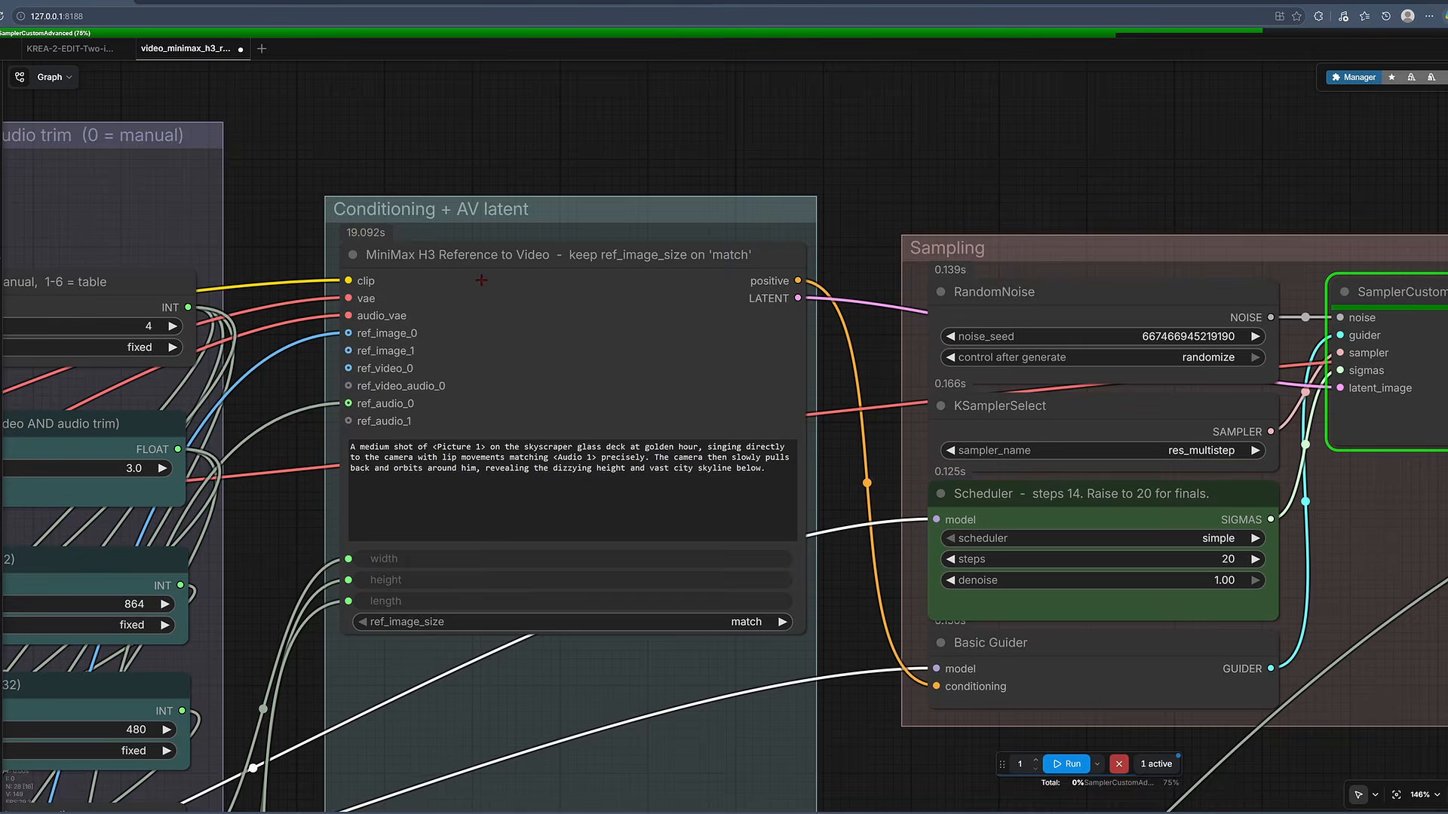
# Step: Nudge the KSamplerSelect node slightly upward and select the RandomNoise node in the Sampling group
pyautogui.scroll(4, 432, 485)
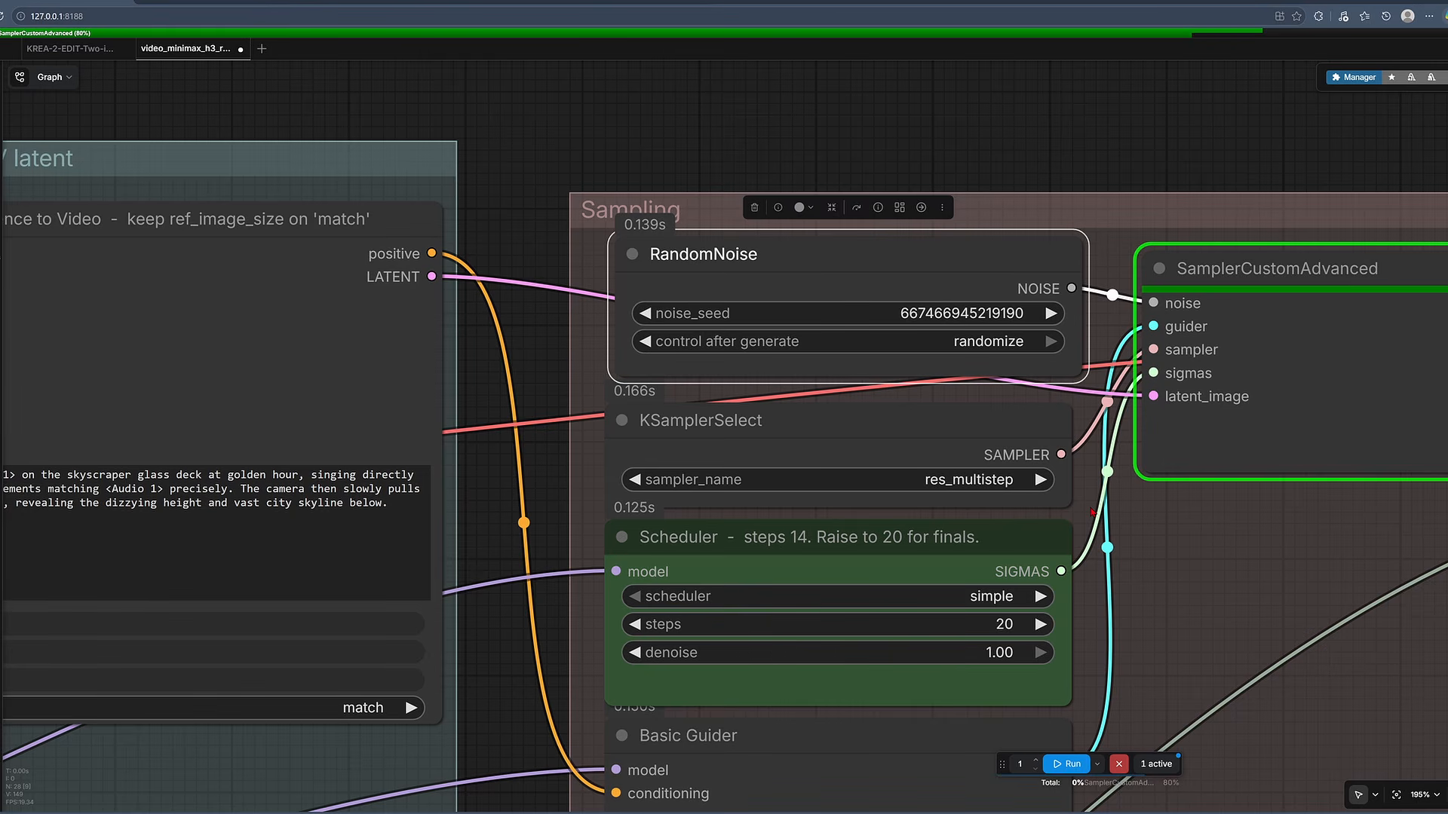
pyautogui.moveTo(1068, 499); pyautogui.dragTo(1069, 493)
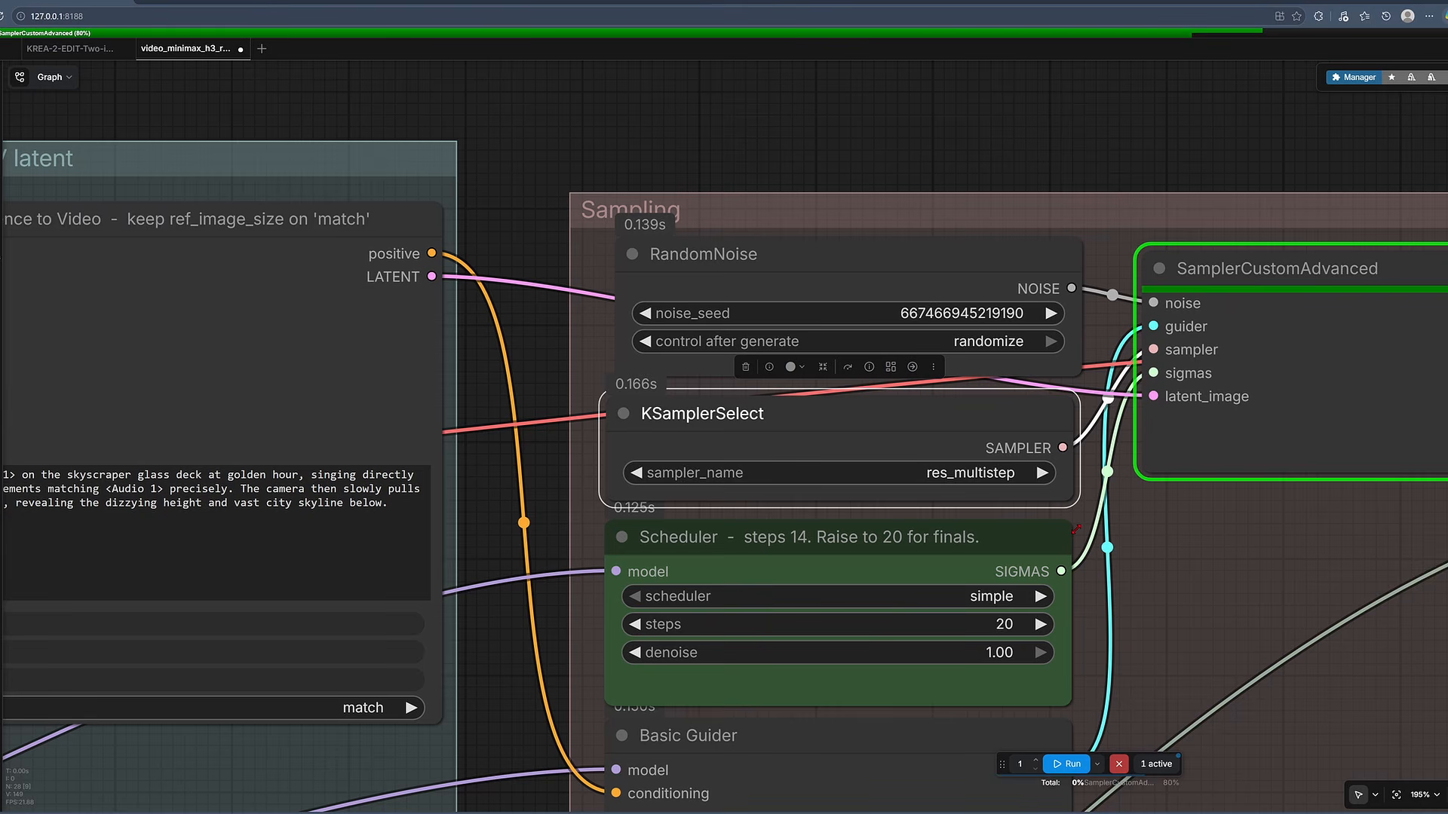
pyautogui.click(928, 264)
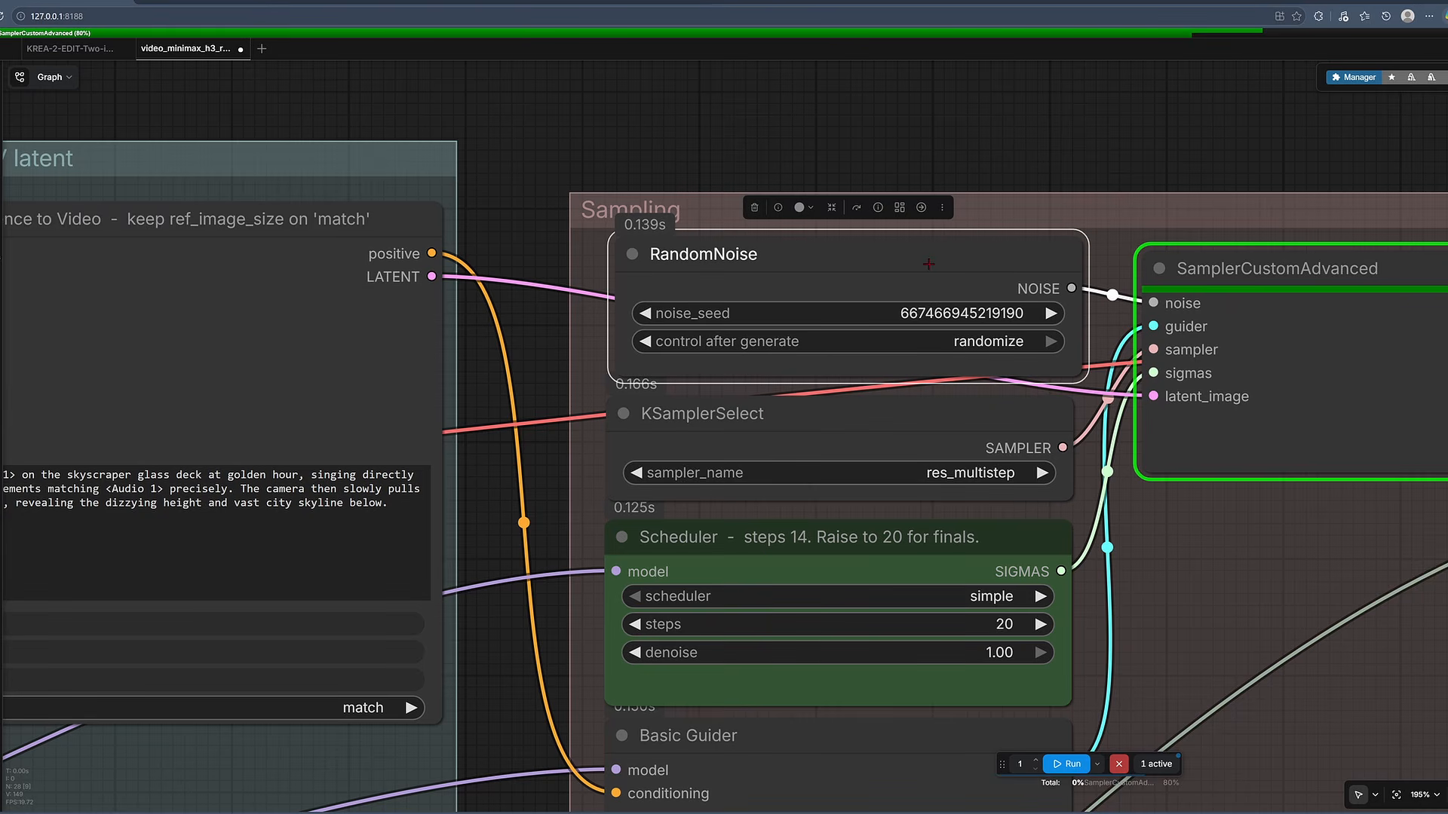